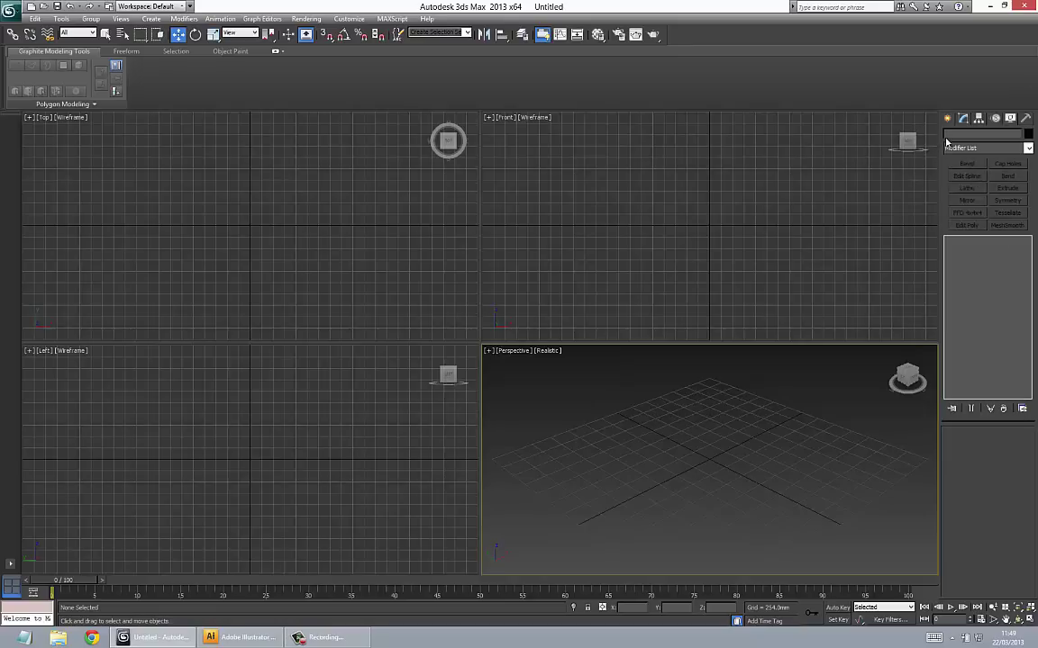
# - Show the Create panel's Standard Primitives object types
pyautogui.click(948, 119)
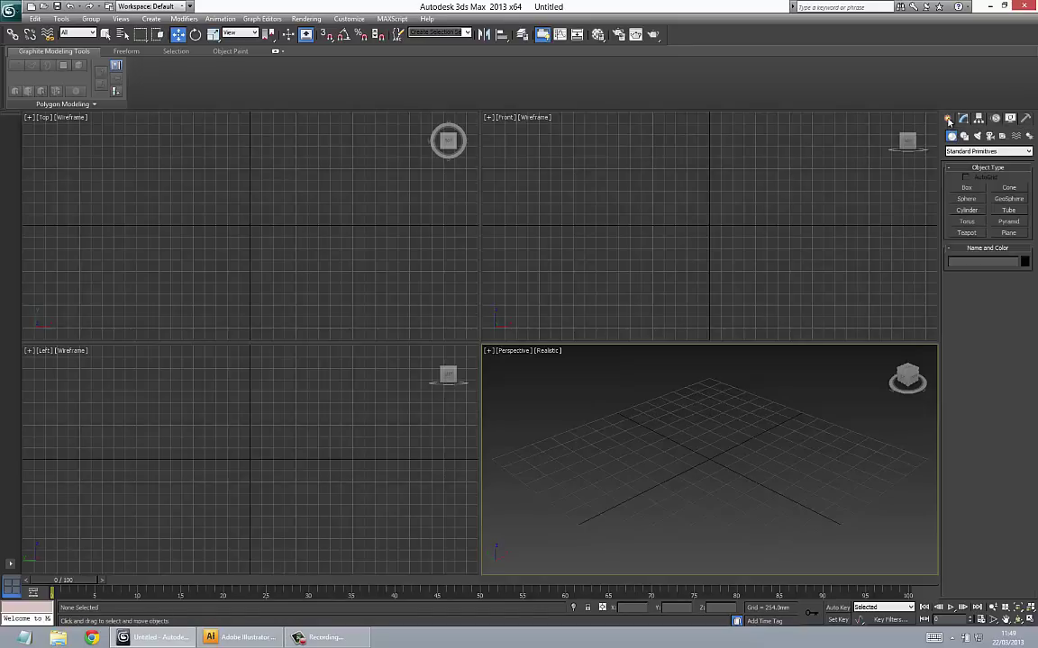
# - Draw a tall box in the Perspective view and zero its X and Y positions
pyautogui.click(972, 188)
pyautogui.click(725, 462)
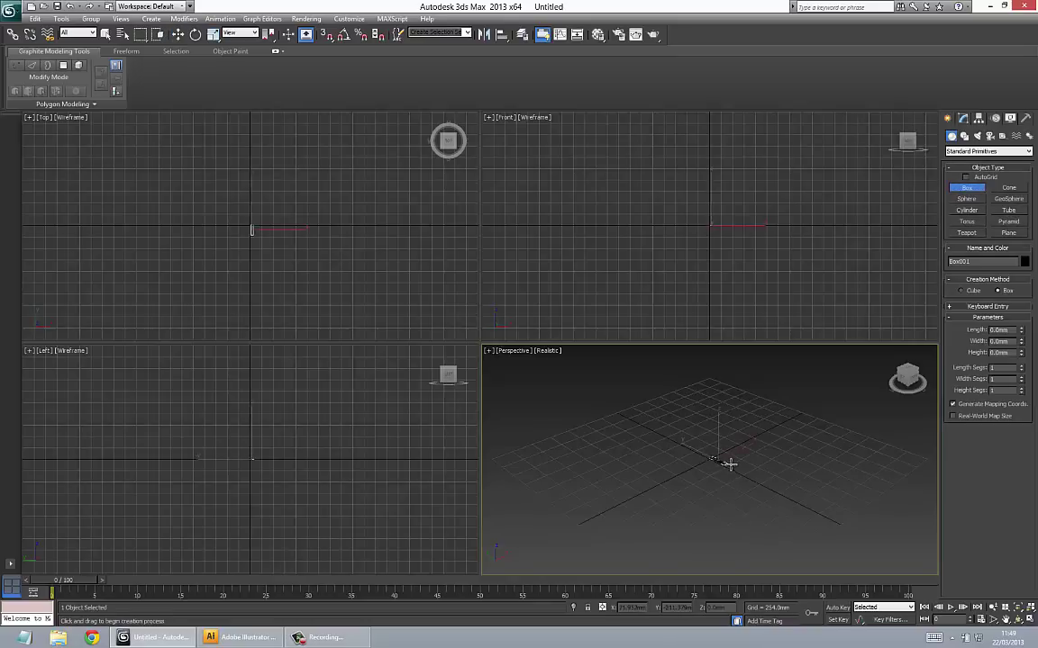
pyautogui.moveTo(730, 464); pyautogui.dragTo(863, 462)
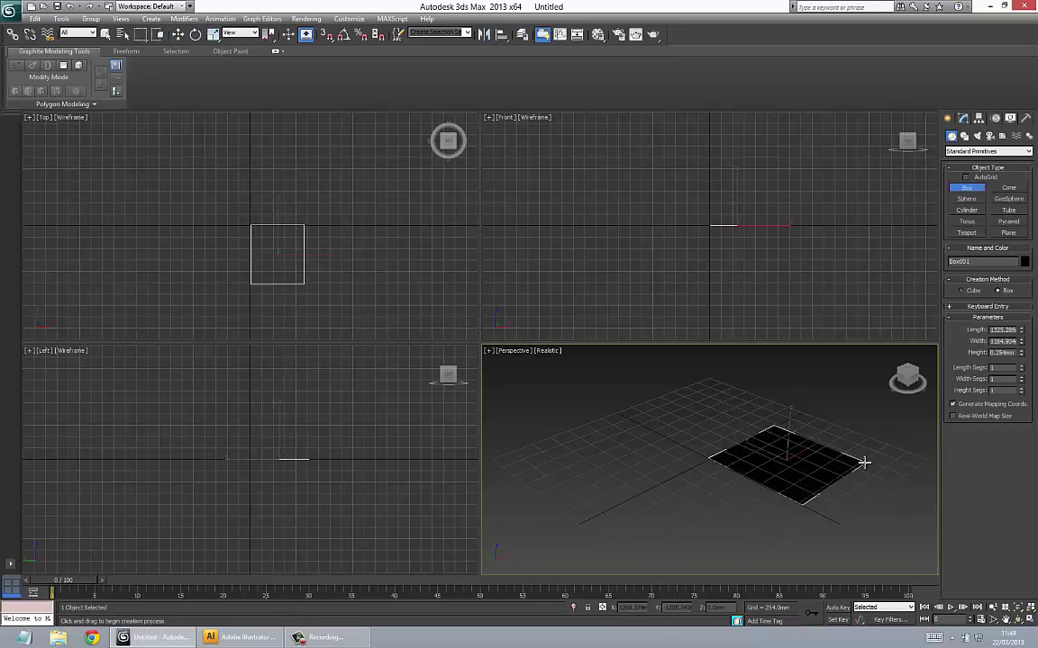
pyautogui.click(839, 386)
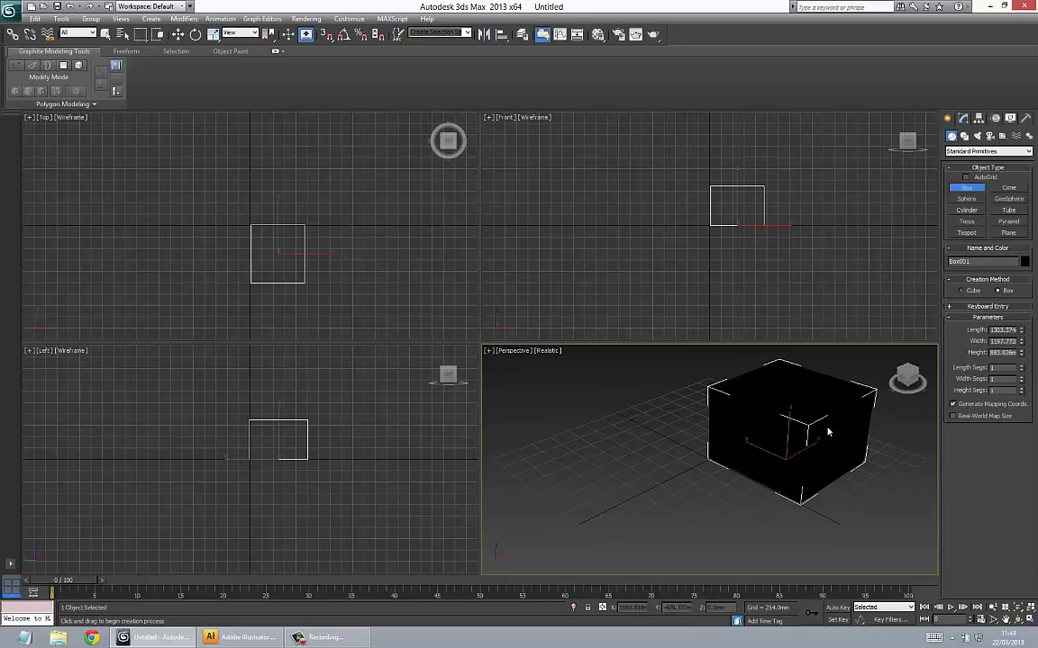
pyautogui.press('w')
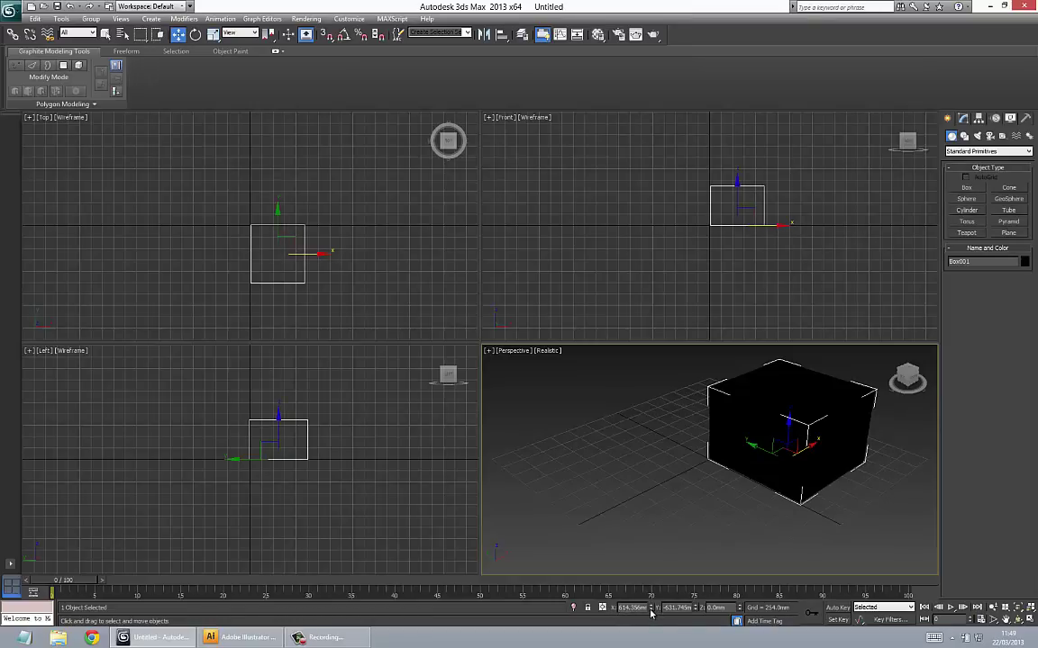
pyautogui.rightClick(650, 610)
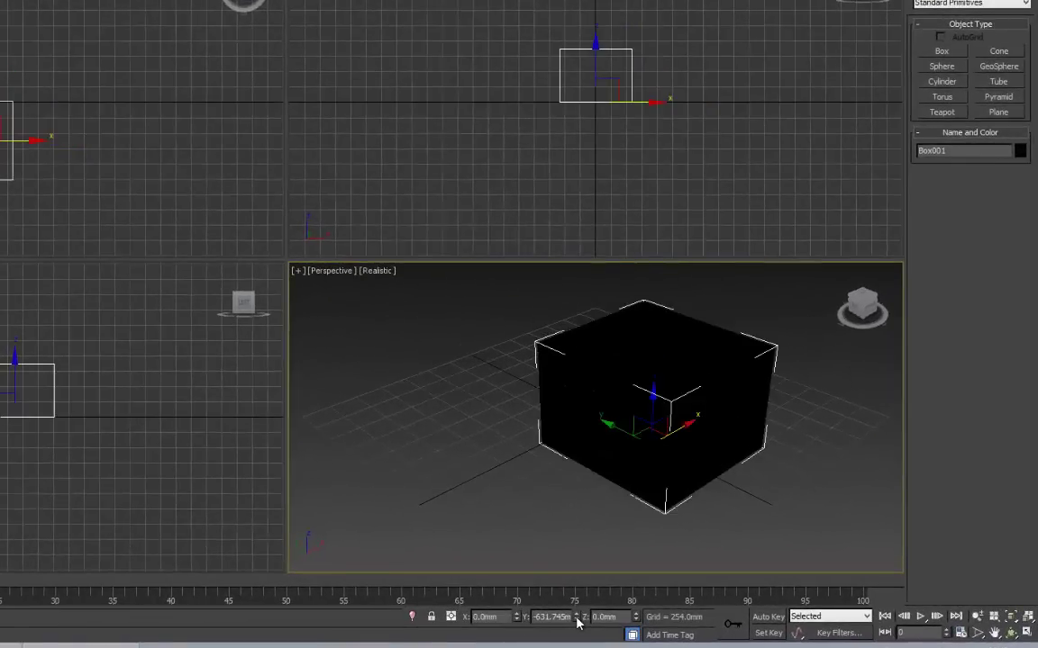
pyautogui.rightClick(576, 618)
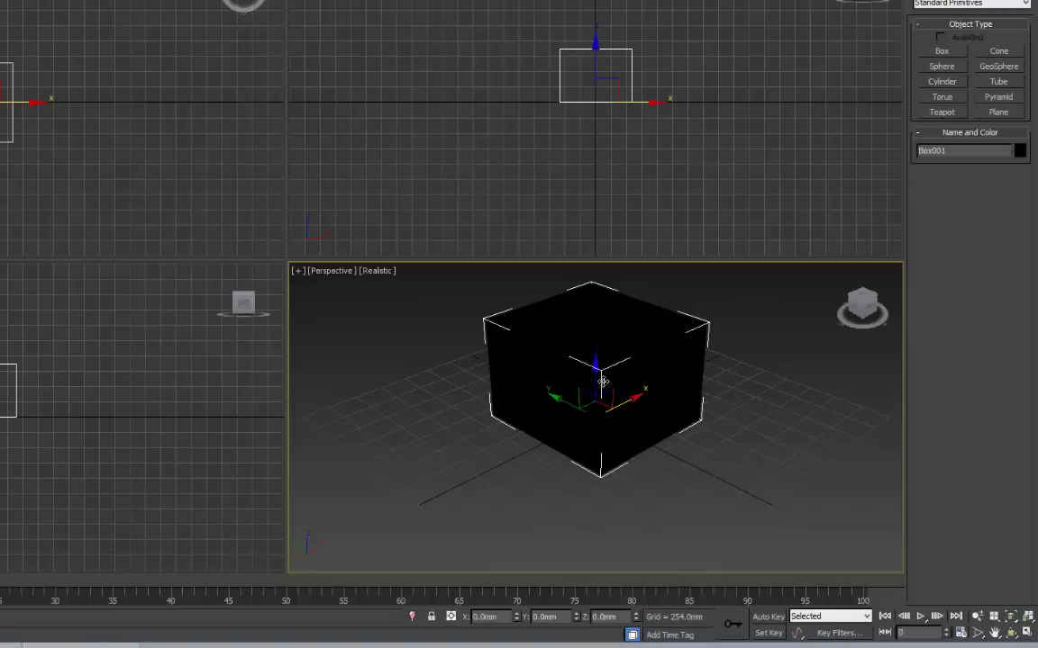
# - Apply the Material Editor's first sample material to Box001 so it turns light grey
pyautogui.press('m')
pyautogui.moveTo(181, 102); pyautogui.dragTo(575, 358)
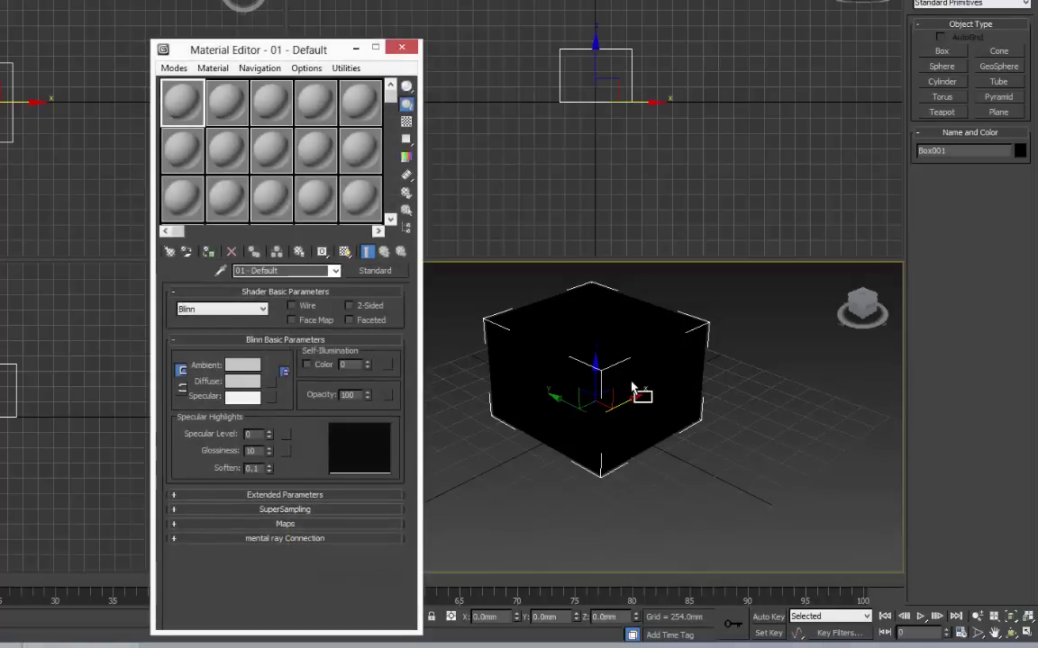
pyautogui.click(402, 46)
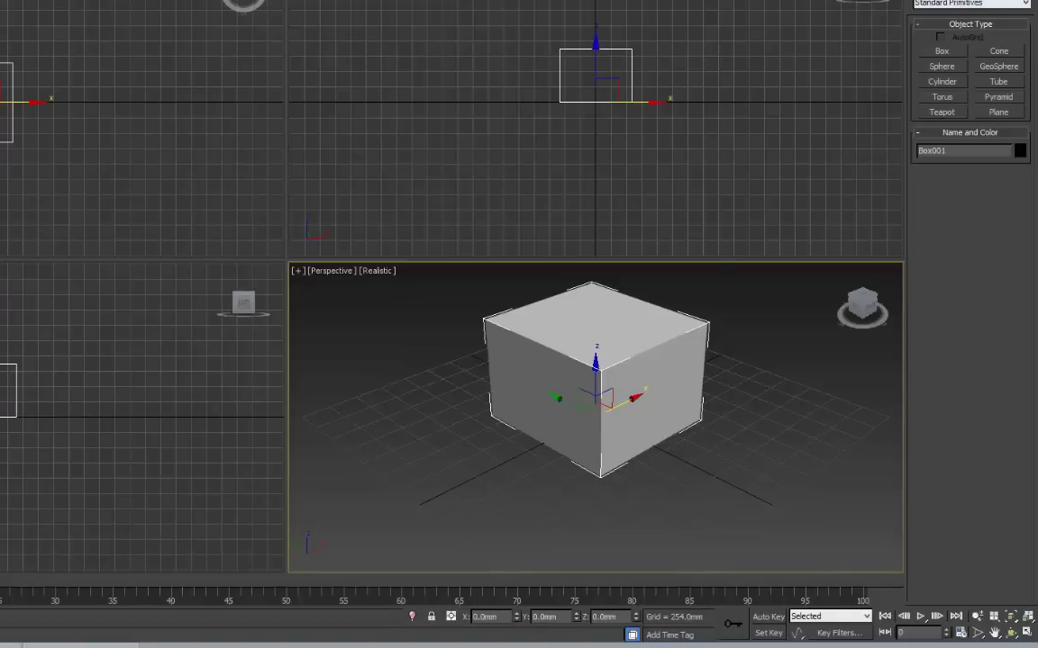
# - Add an Edit Poly modifier to Box001 from the Modify panel, then undo it
pyautogui.click(955, 1)
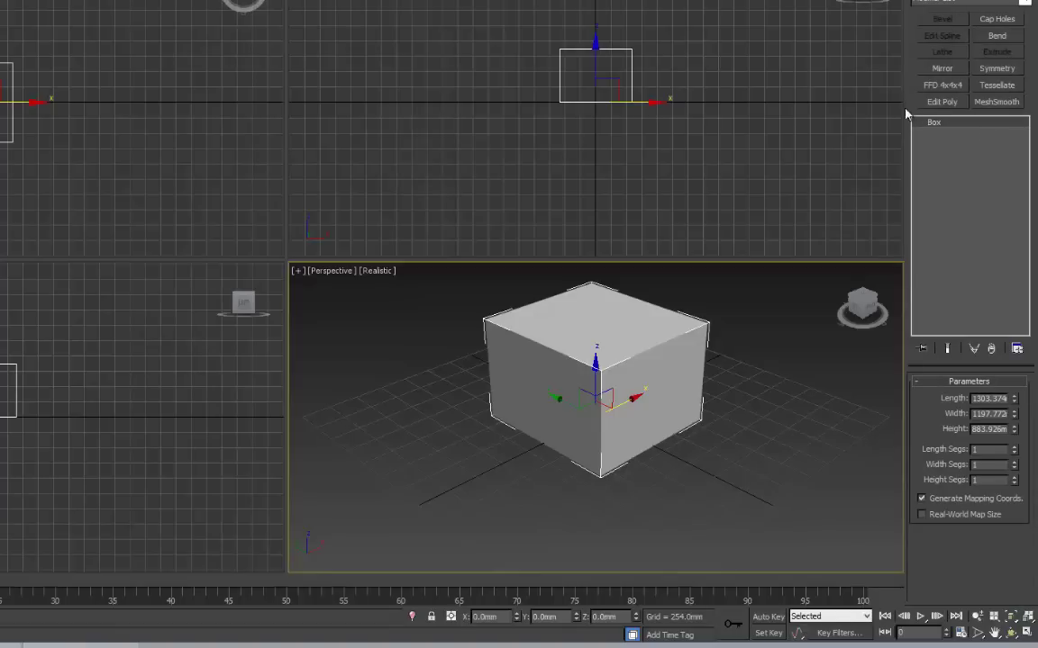
pyautogui.rightClick(621, 365)
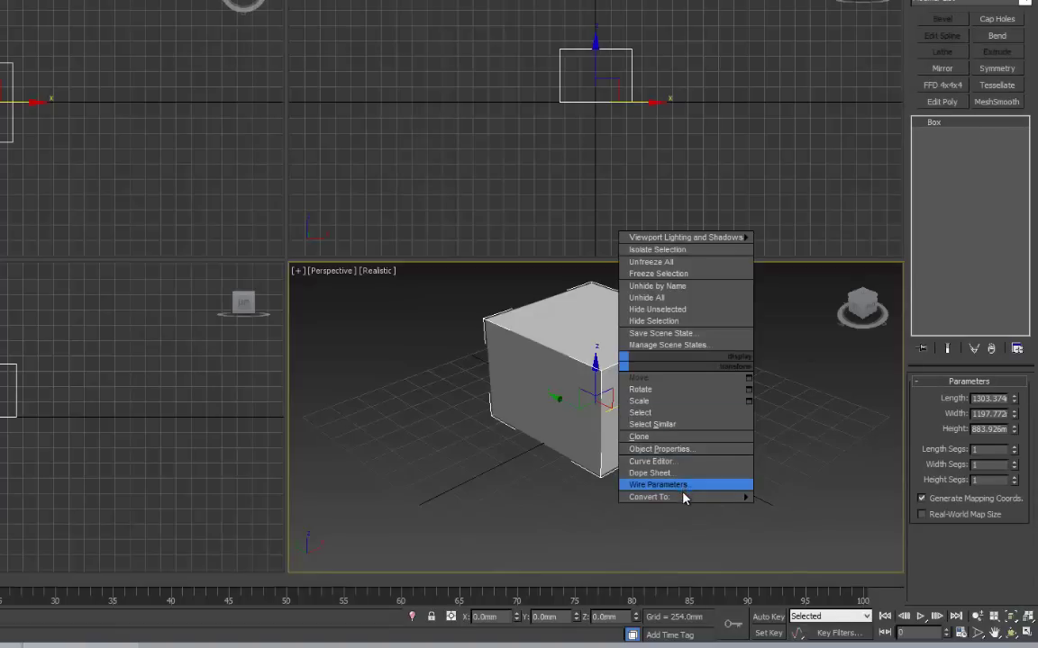
pyautogui.moveTo(708, 503)
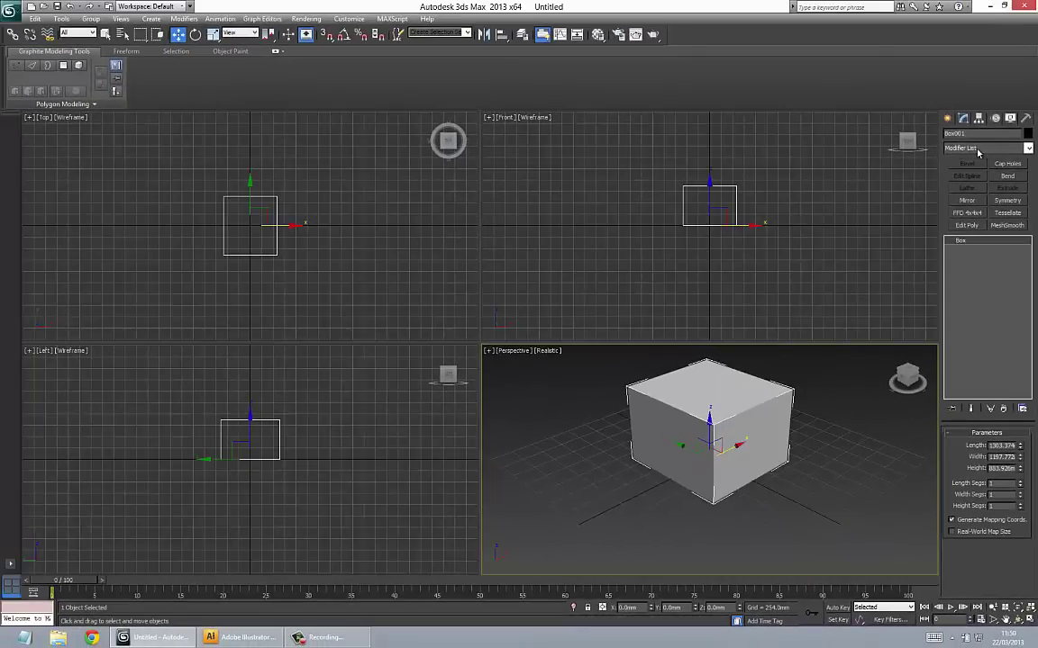
pyautogui.click(978, 150)
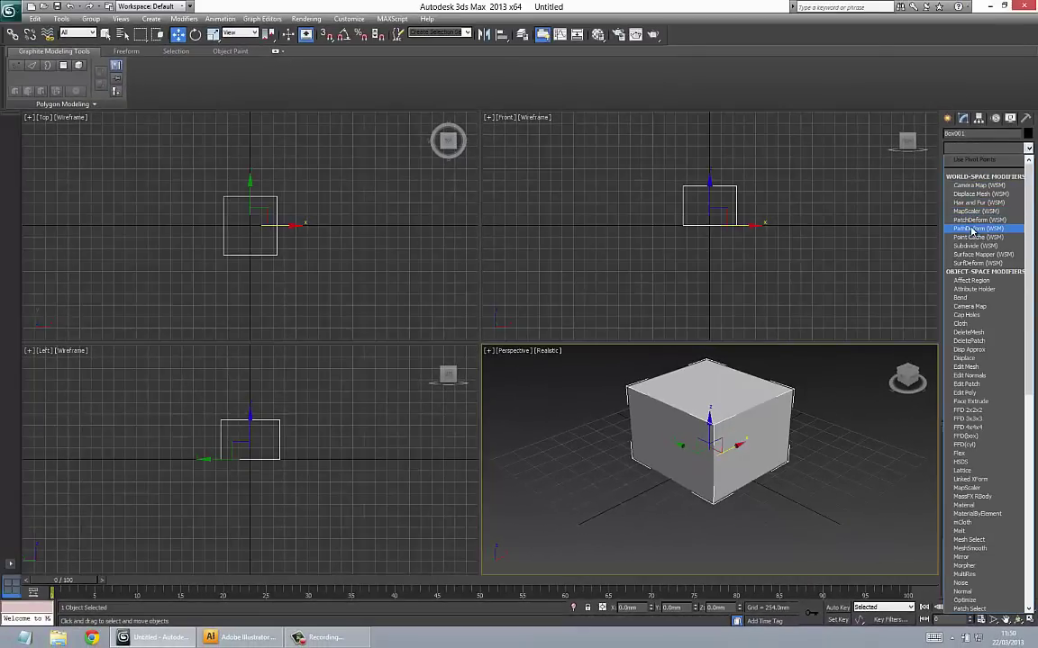
pyautogui.scroll(-8, 973, 232)
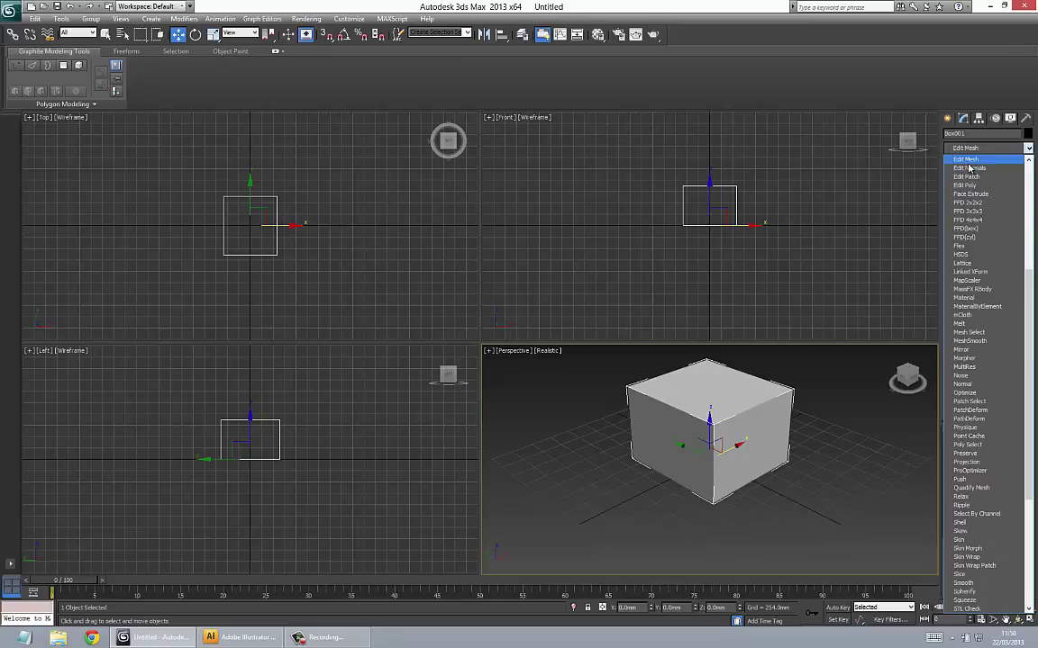
pyautogui.click(976, 185)
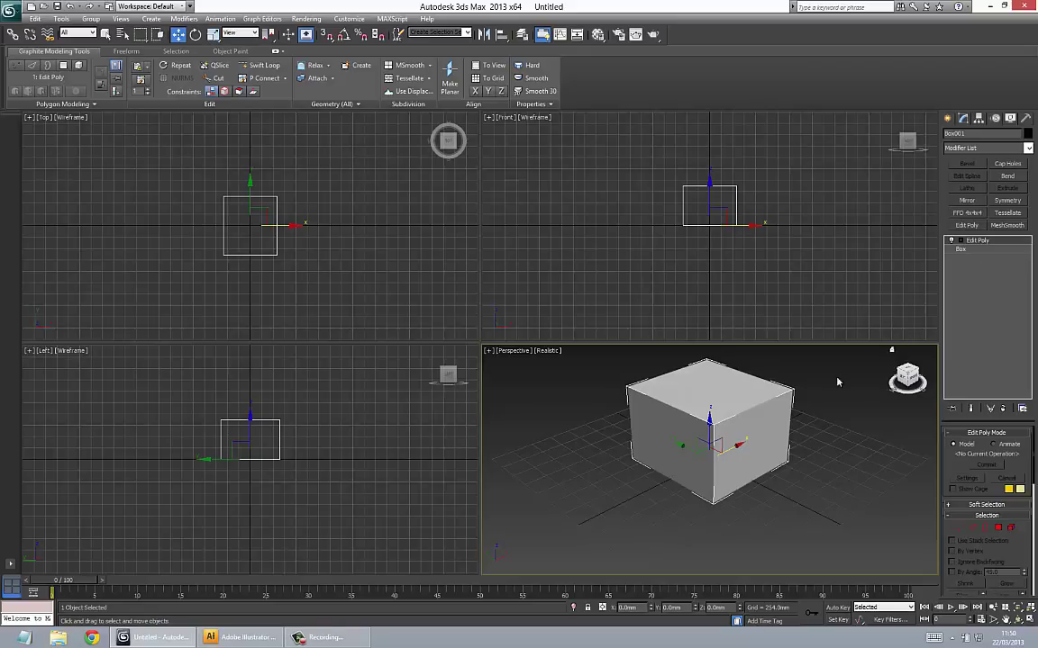
pyautogui.moveTo(907, 379)
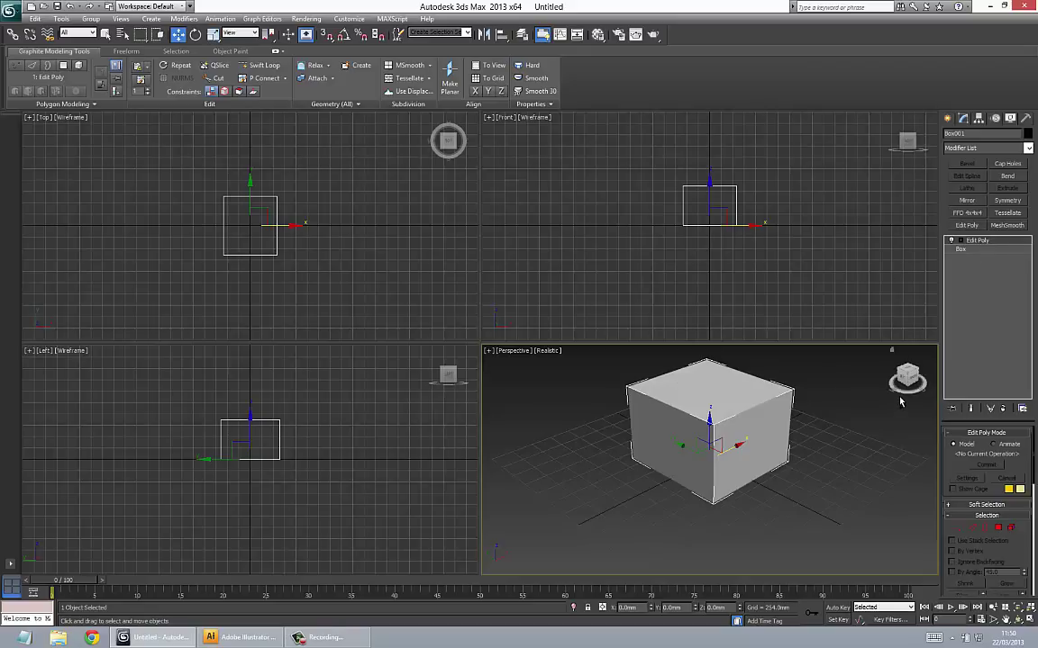
pyautogui.hotkey('ctrl', 'z')
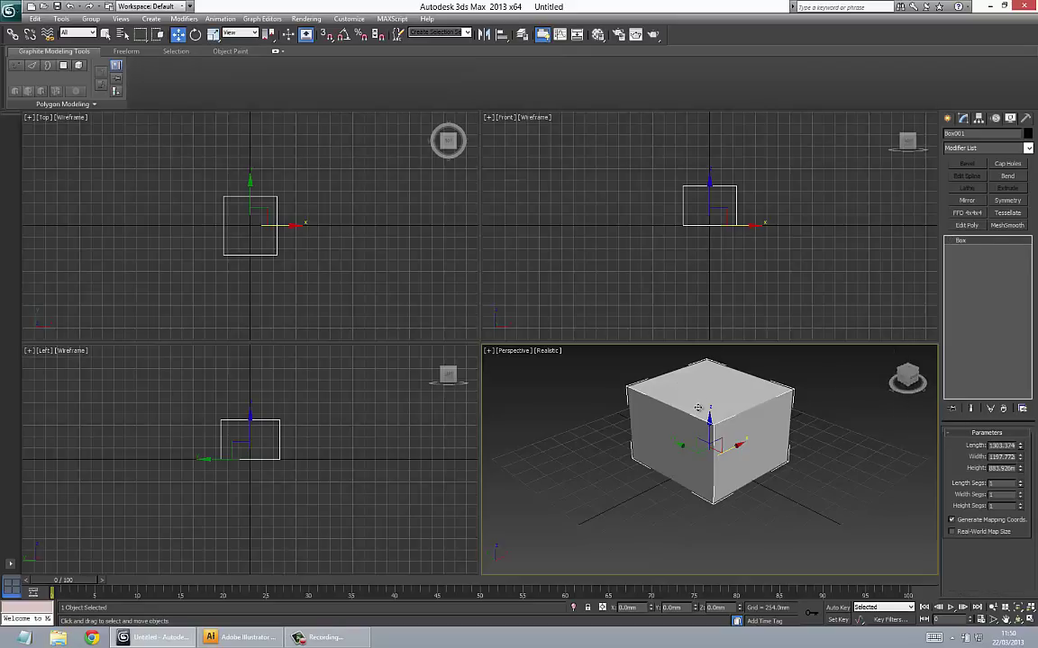
pyautogui.rightClick(698, 408)
pyautogui.moveTo(741, 506)
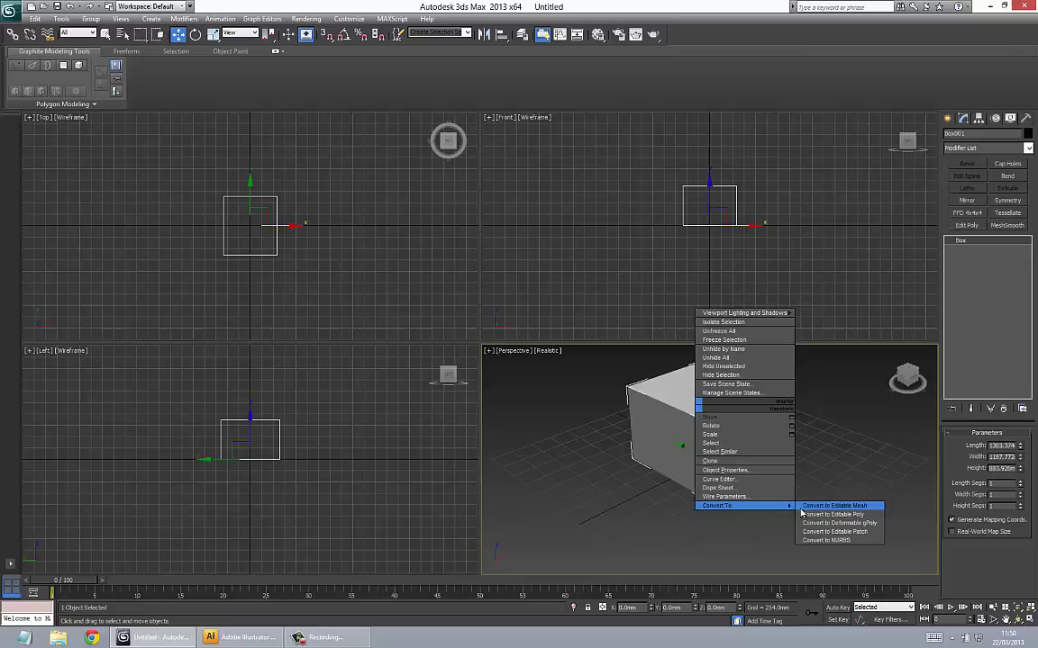
pyautogui.click(812, 516)
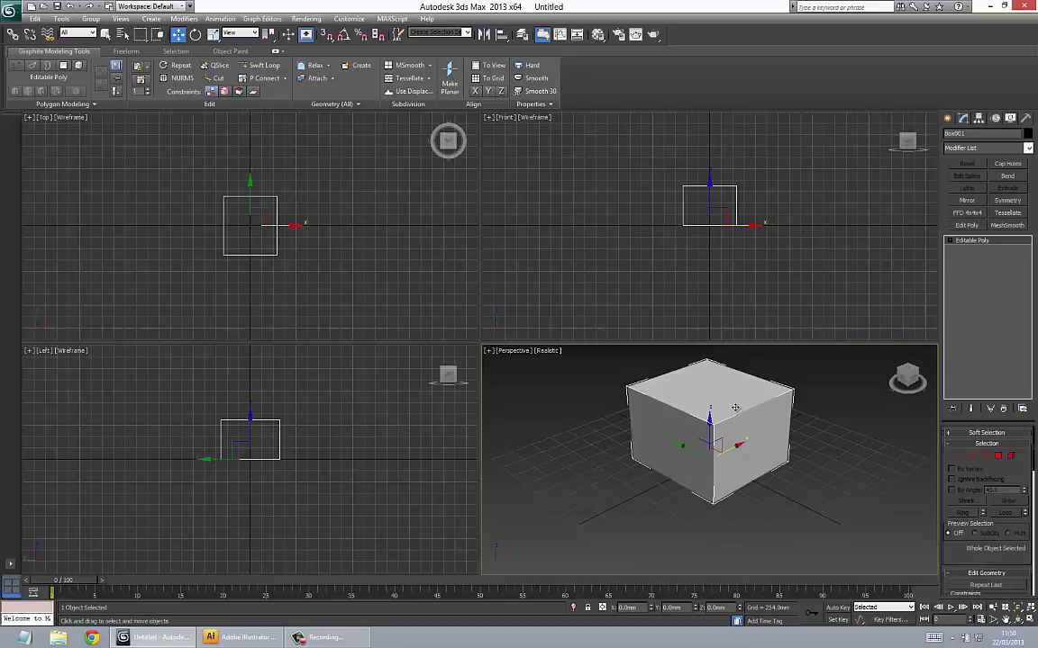
pyautogui.hotkey('ctrl', 'z')
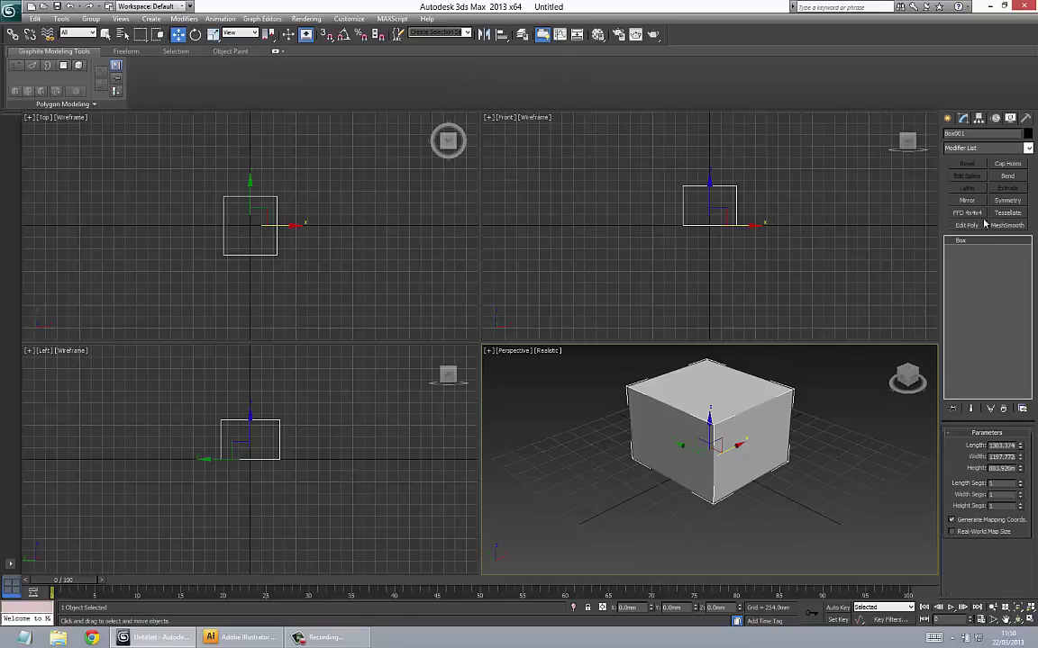
# - Add an Edit Poly modifier to Box001
pyautogui.click(989, 149)
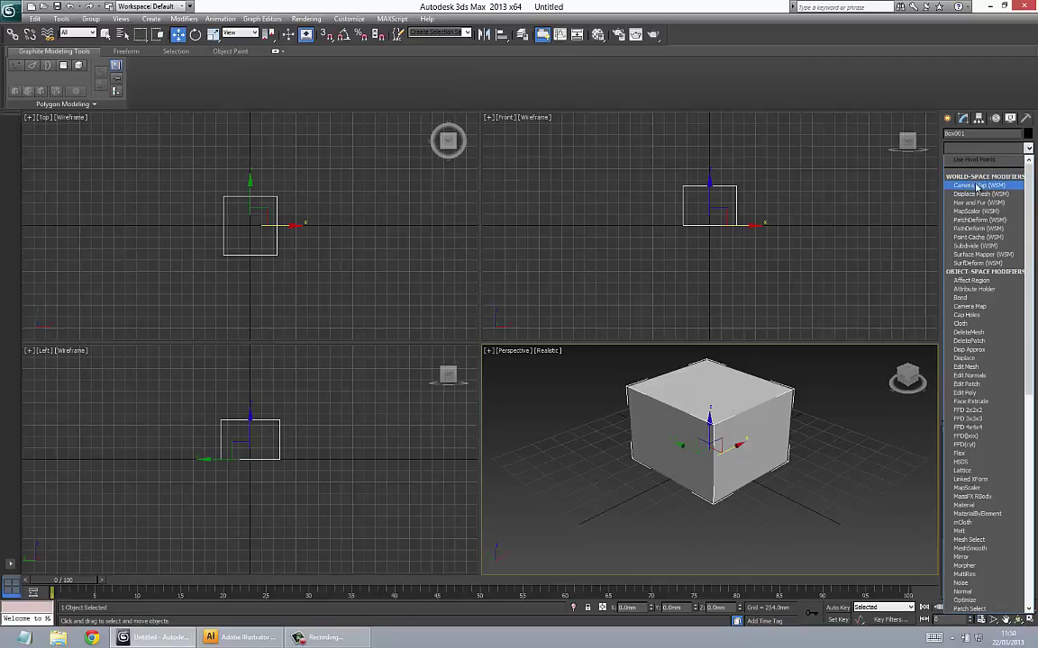
pyautogui.press('e')
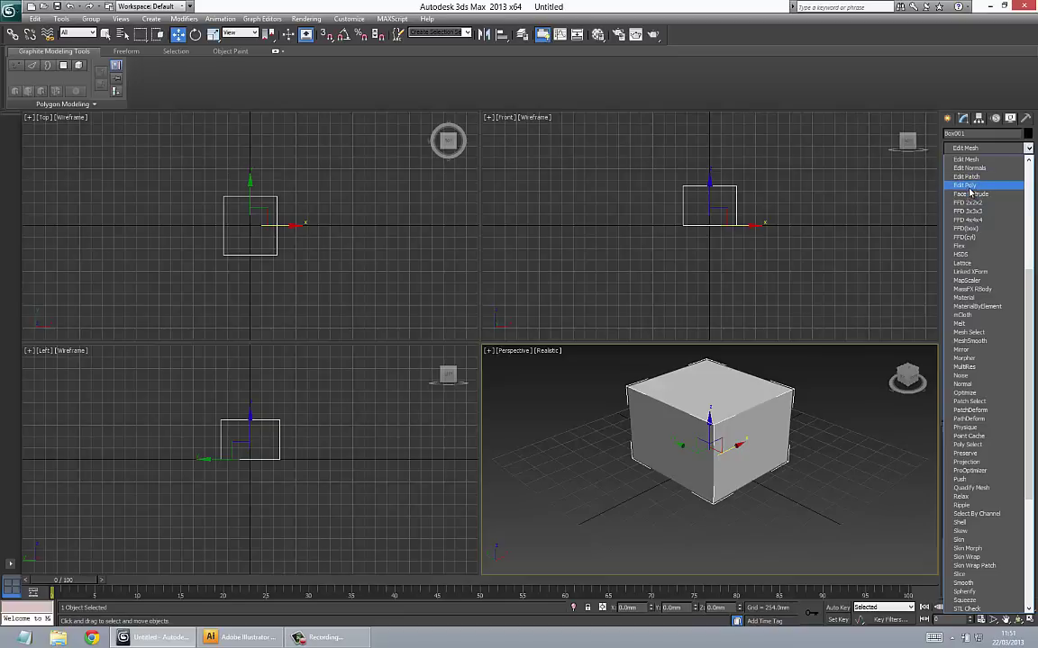
pyautogui.click(969, 186)
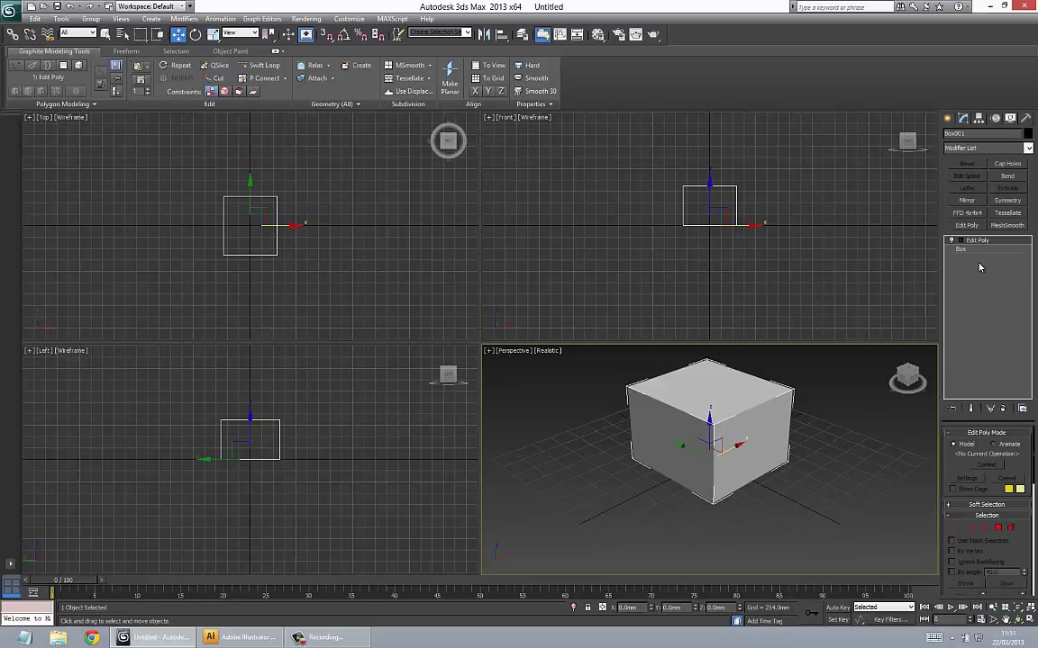
# - Stack a Bend modifier above Edit Poly
pyautogui.click(981, 147)
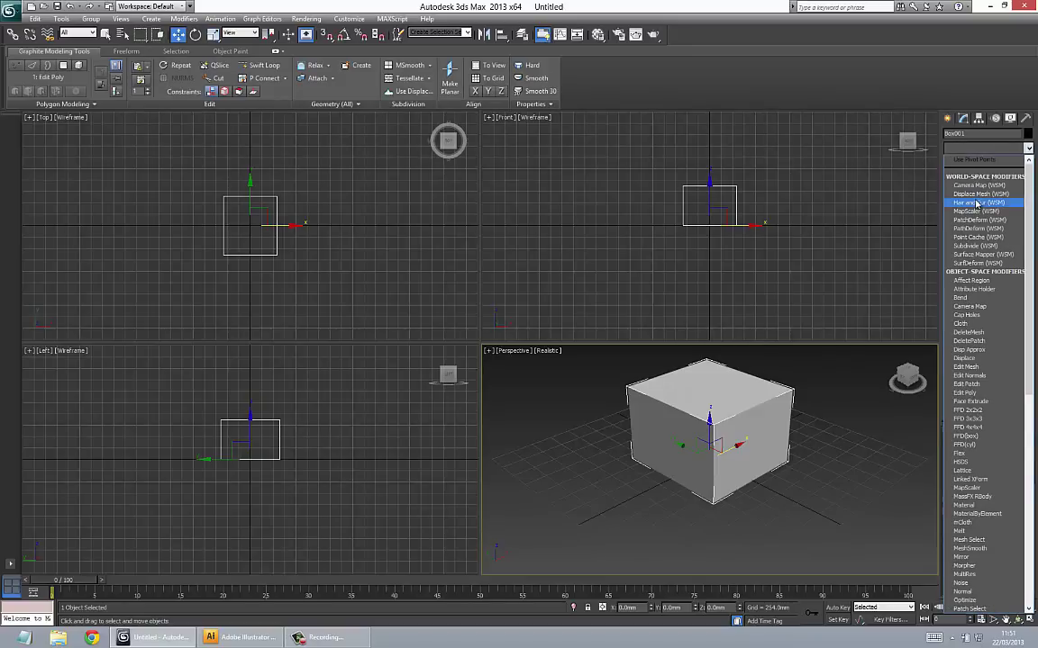
pyautogui.press('b')
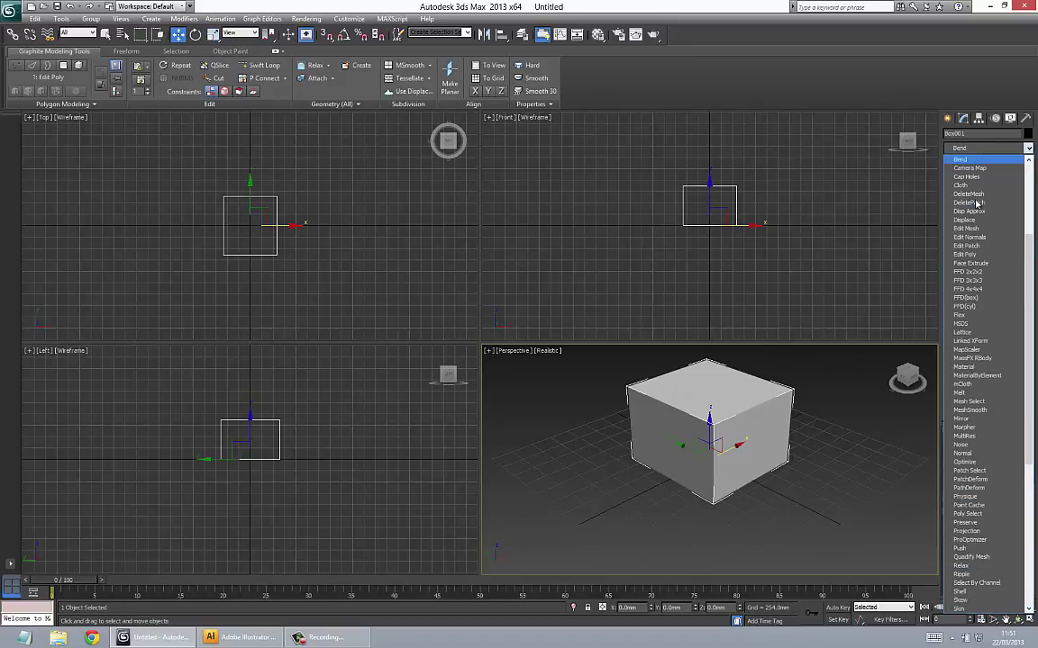
pyautogui.press('Return')
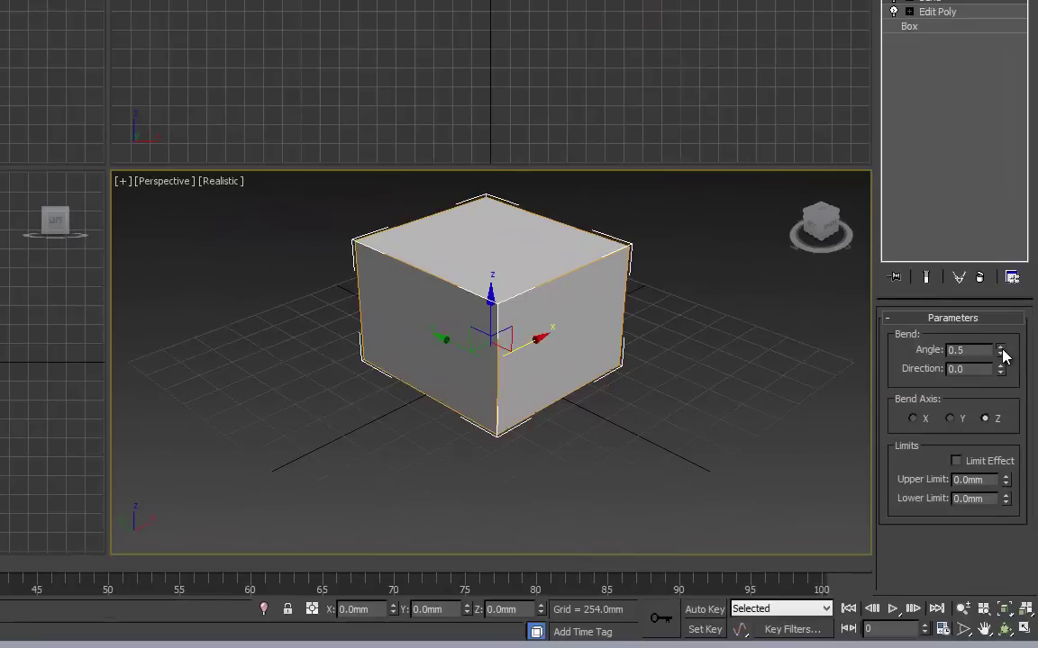
pyautogui.moveTo(1014, 452); pyautogui.dragTo(1008, 432)
pyautogui.moveTo(990, 317)
pyautogui.mouseDown()
pyautogui.moveTo(996, 399)
pyautogui.moveTo(988, 319)
pyautogui.mouseUp()
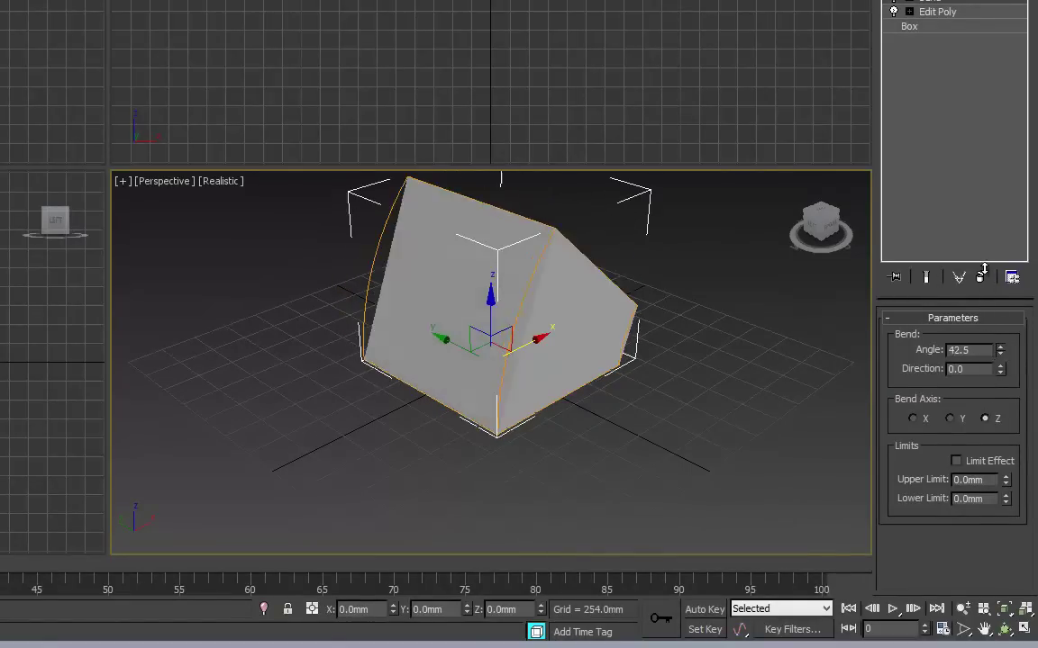
pyautogui.rightClick(988, 319)
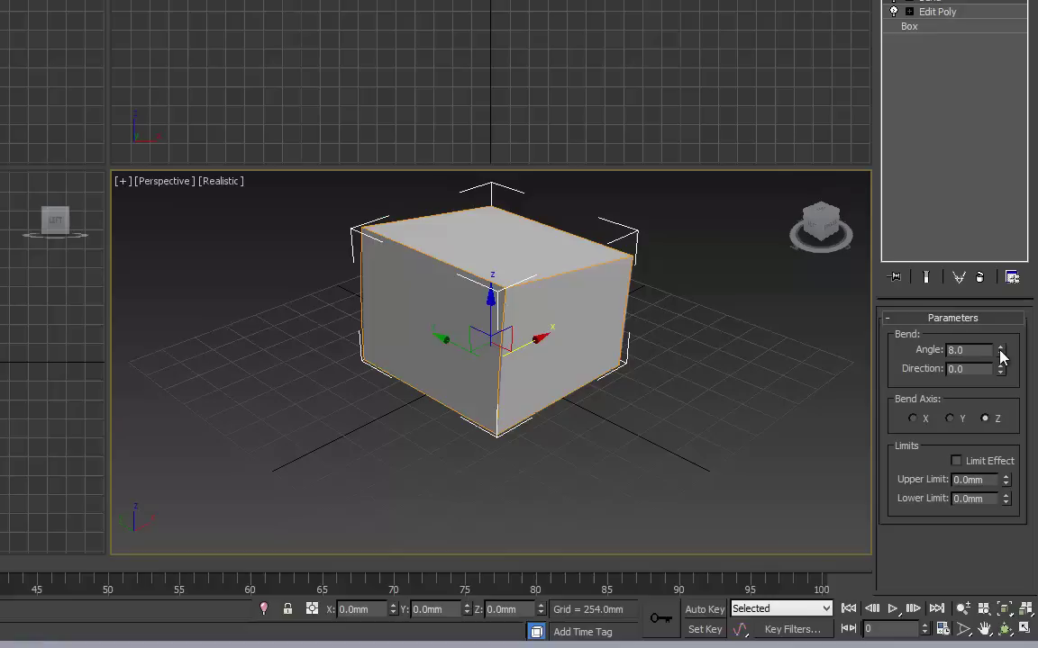
pyautogui.rightClick(1003, 357)
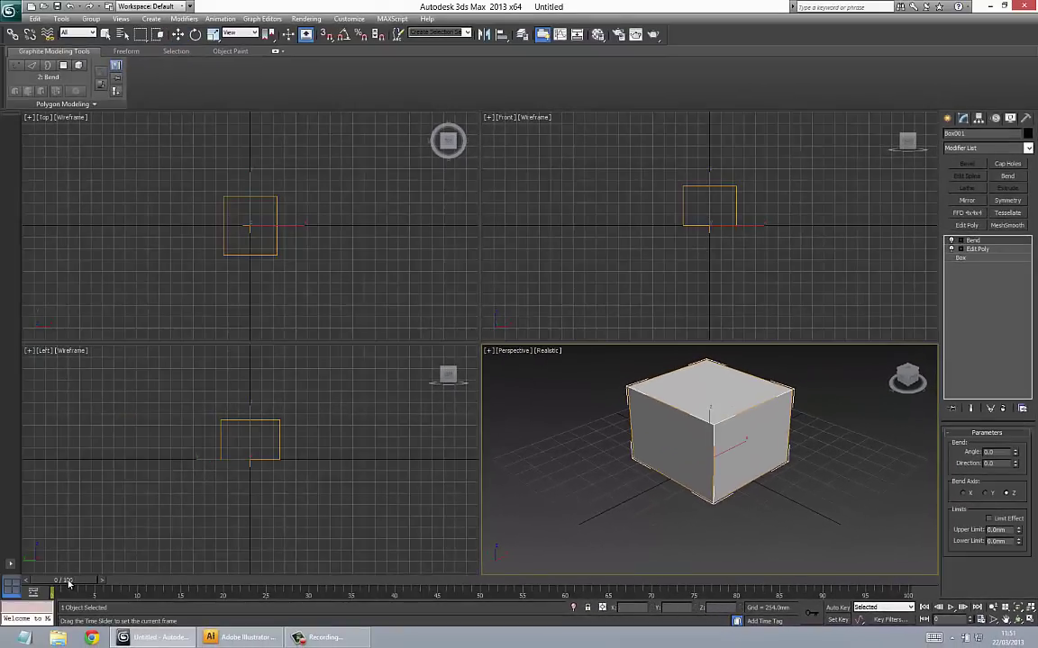
# - With Auto Key on, key Bend Angle 37.5 at frame 20 and -30 at frame 42
pyautogui.click(837, 608)
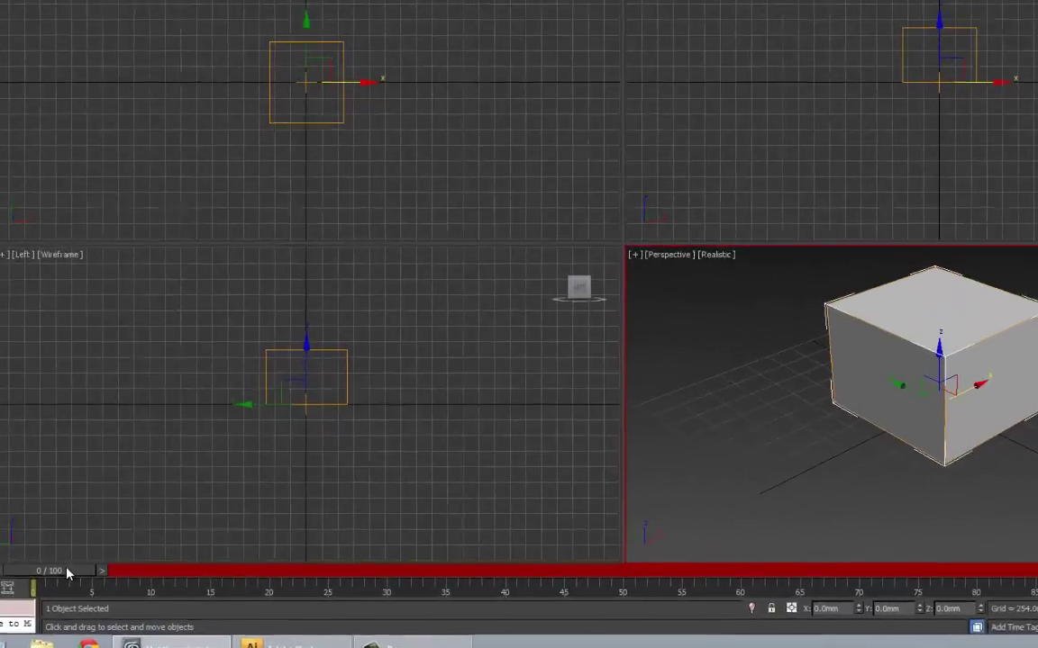
pyautogui.moveTo(72, 581); pyautogui.dragTo(342, 563)
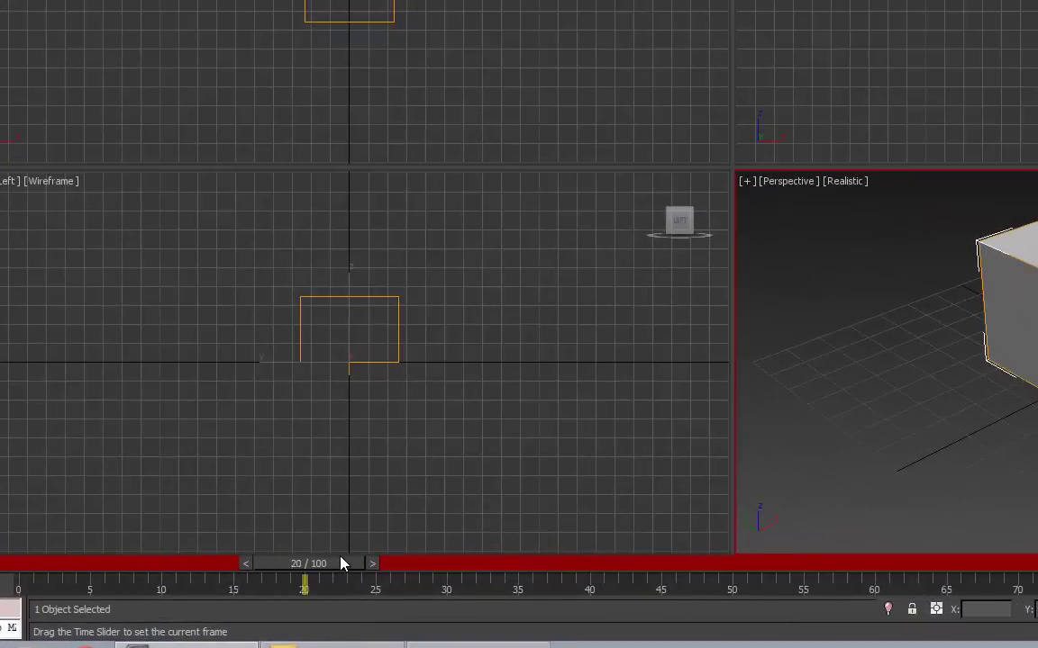
pyautogui.press('w')
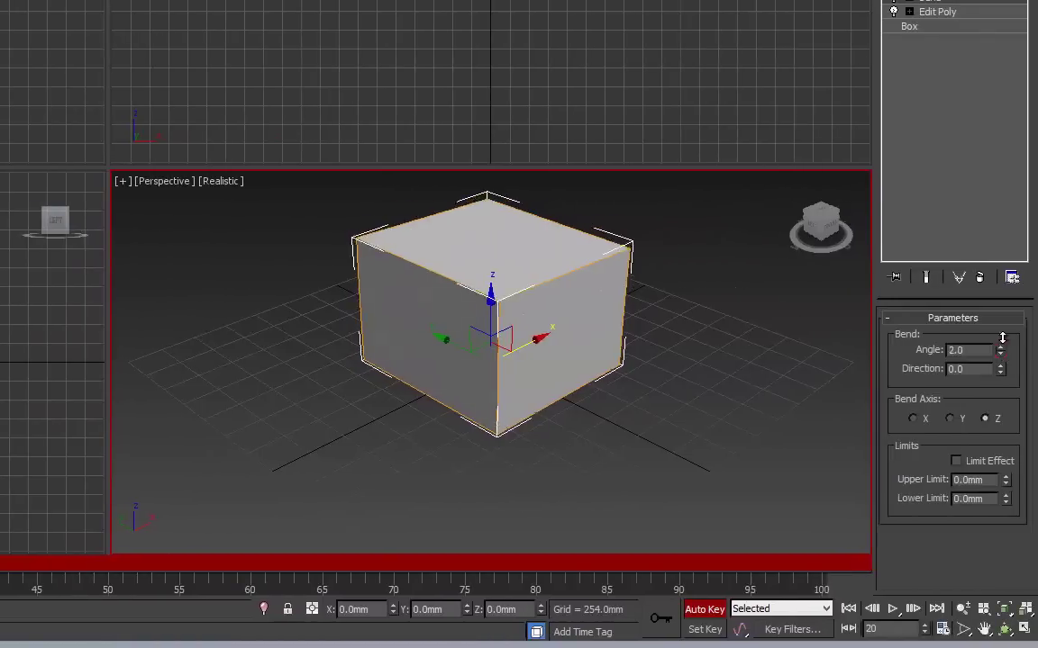
pyautogui.moveTo(999, 350); pyautogui.dragTo(991, 276)
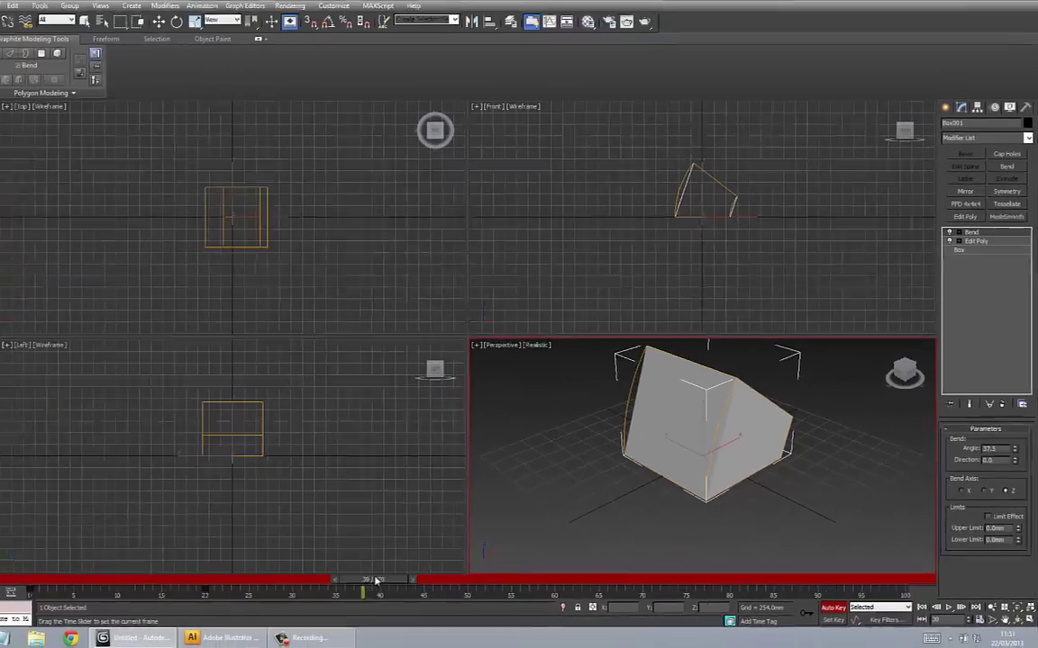
pyautogui.moveTo(377, 581); pyautogui.dragTo(409, 581)
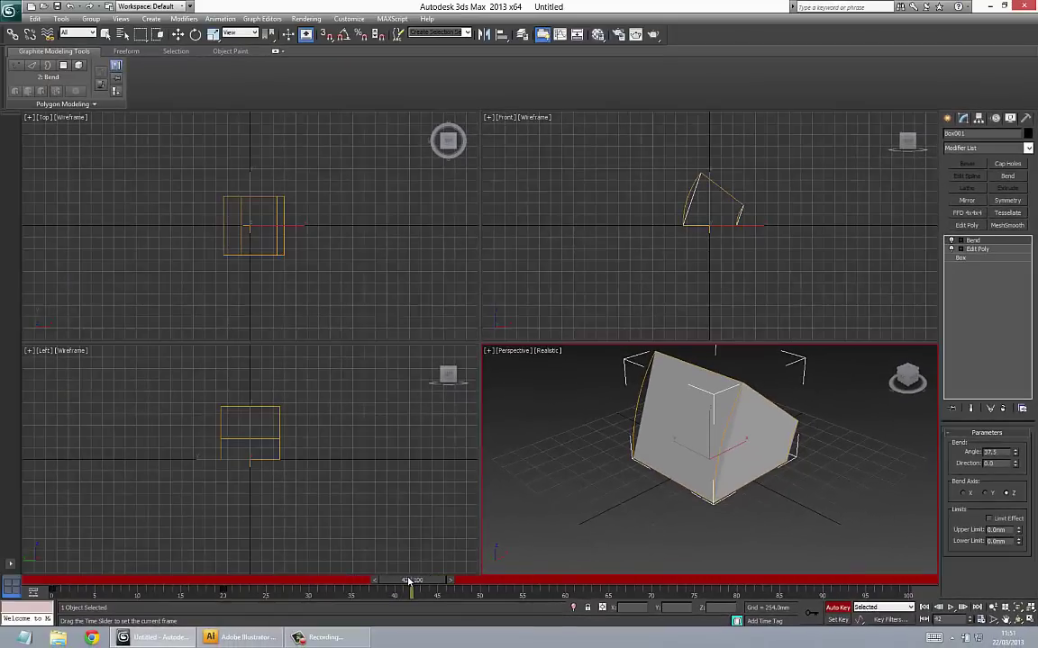
pyautogui.press('w')
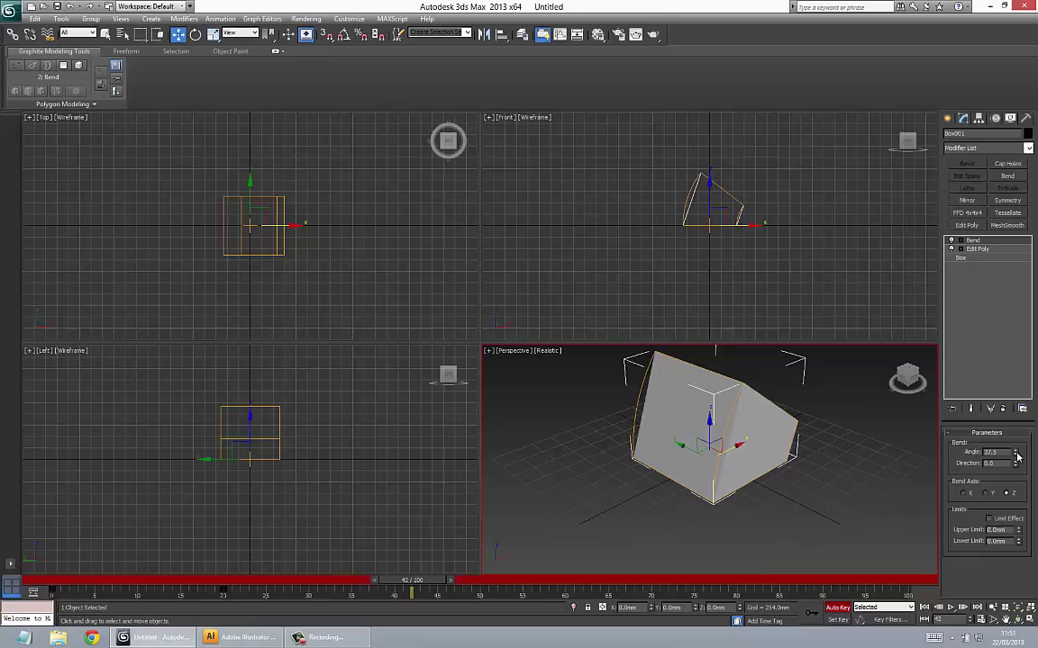
pyautogui.moveTo(1018, 458); pyautogui.dragTo(1025, 529)
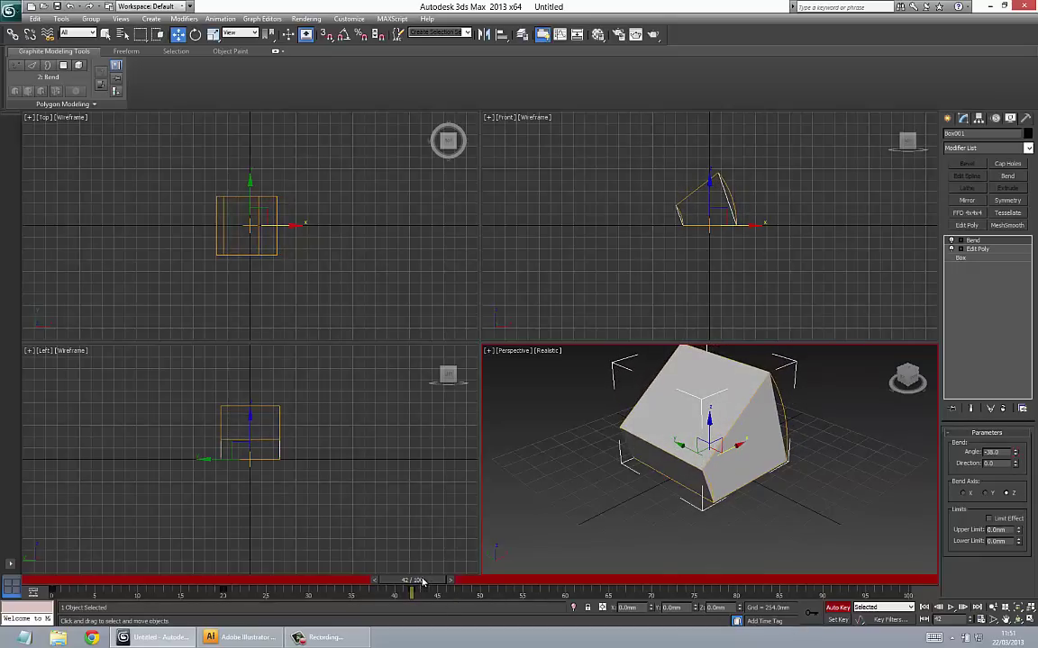
# - Play the bend animation from frame 0, then stop and scrub to frame 55
pyautogui.moveTo(421, 581); pyautogui.dragTo(61, 581)
pyautogui.press('/')
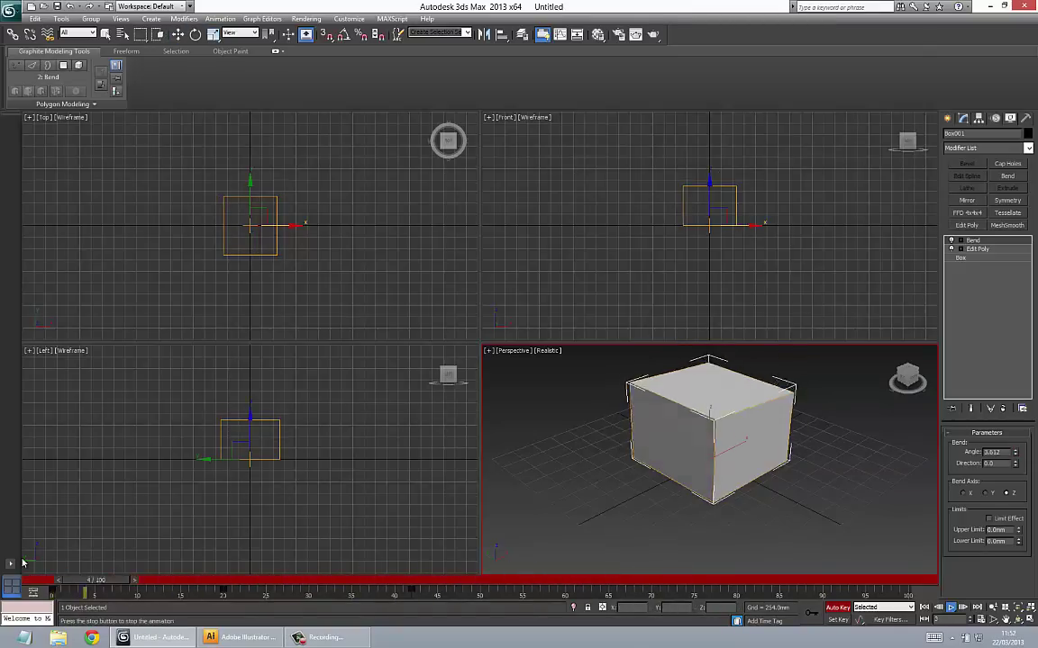
pyautogui.press('/')
pyautogui.press('w')
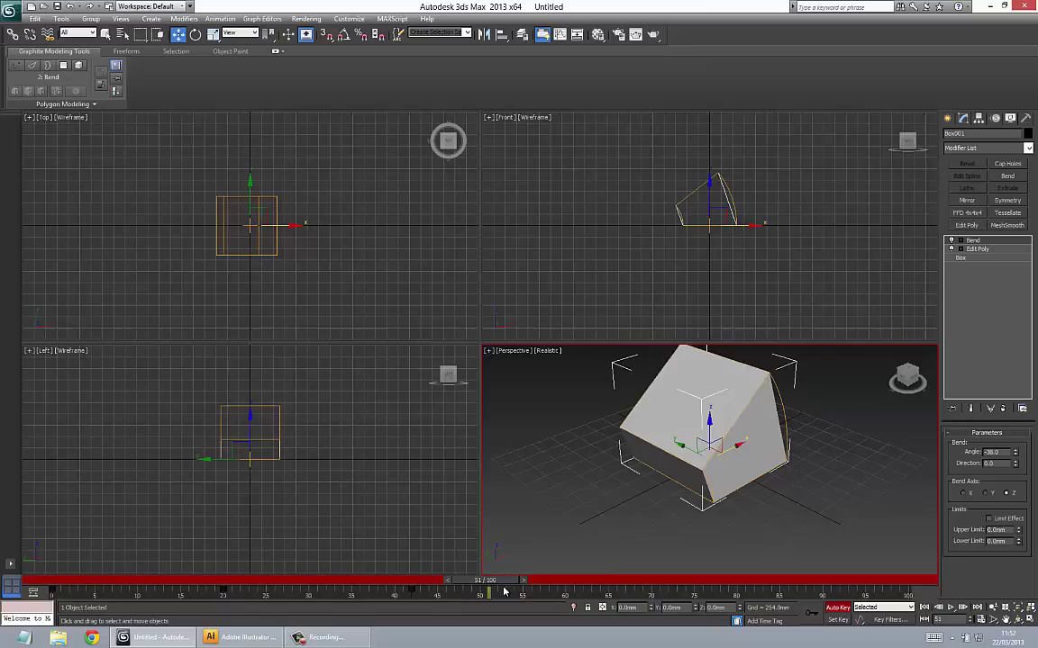
pyautogui.press('q')
pyautogui.moveTo(438, 580); pyautogui.dragTo(536, 580)
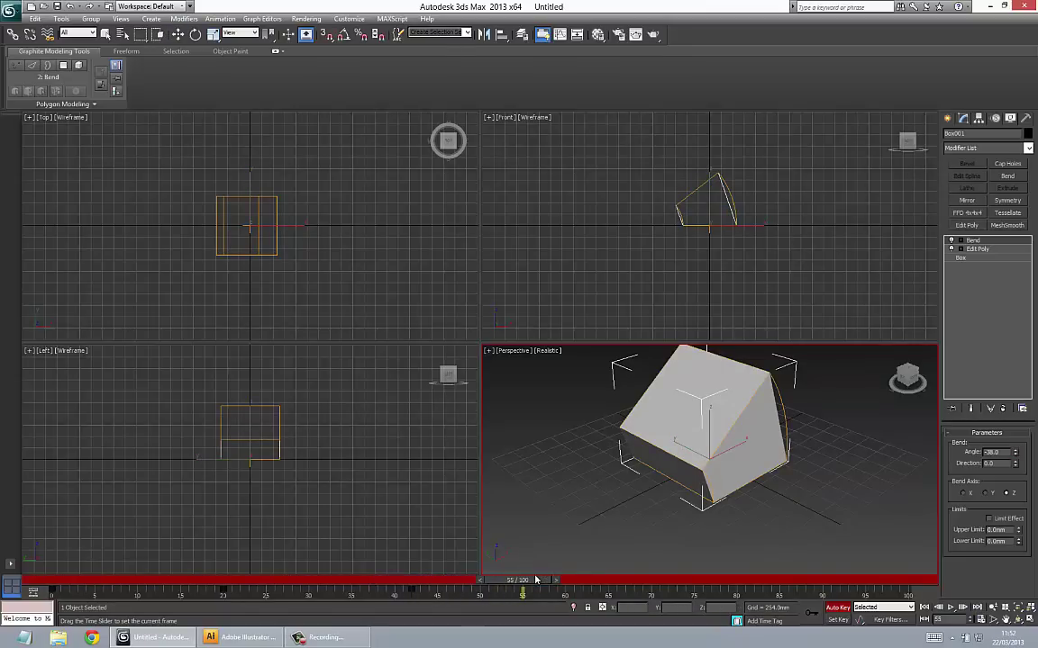
pyautogui.press('w')
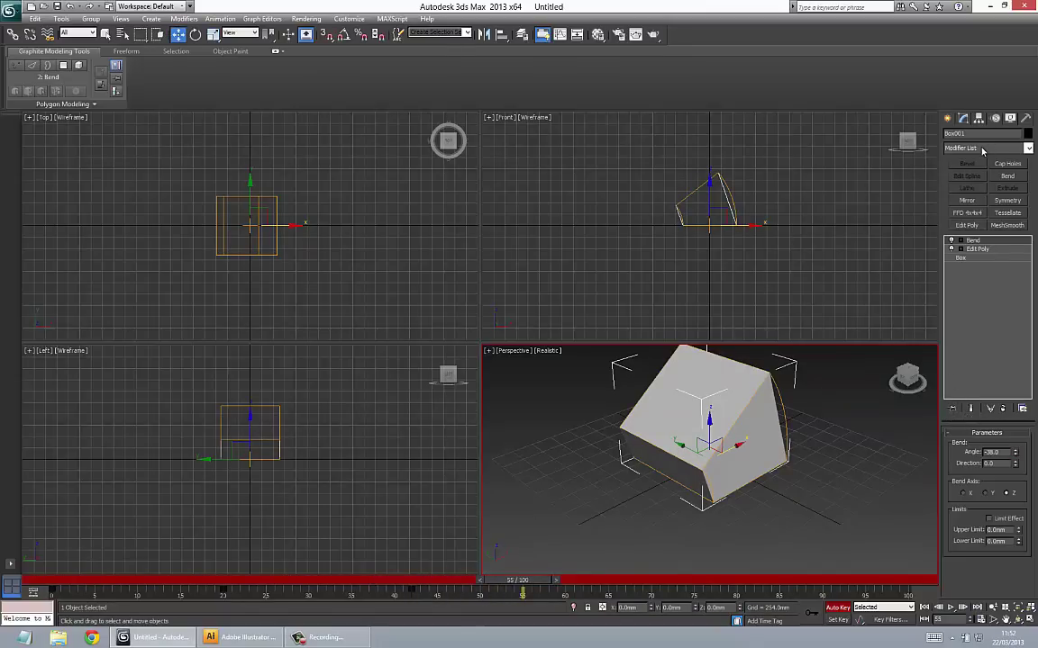
# - Add a Twist modifier above Bend in the stack
pyautogui.click(983, 149)
pyautogui.press('t')
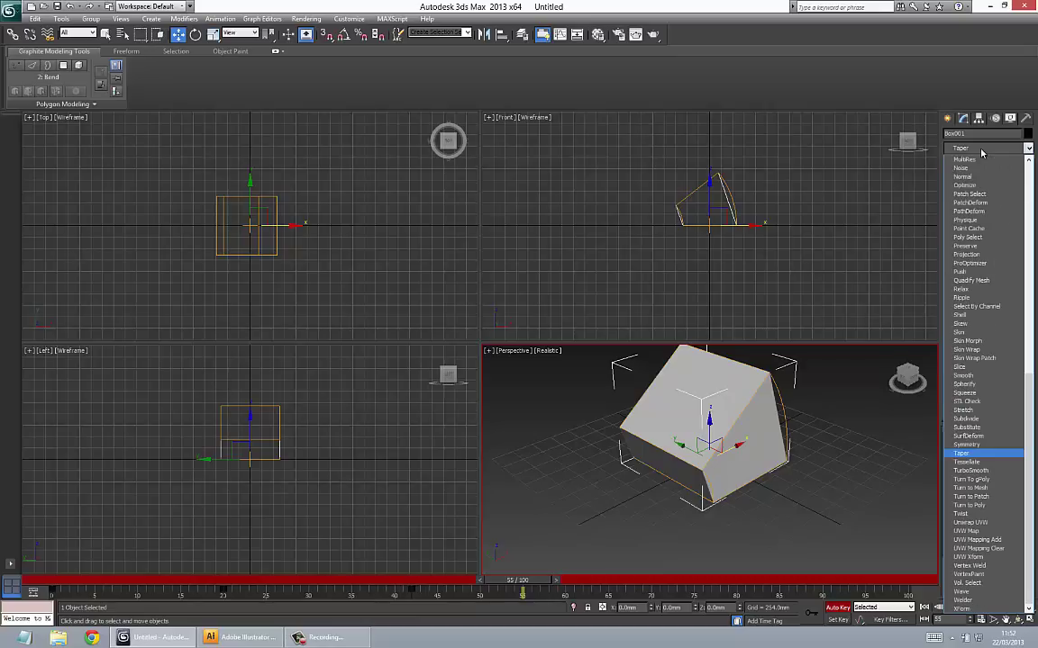
pyautogui.press('w')
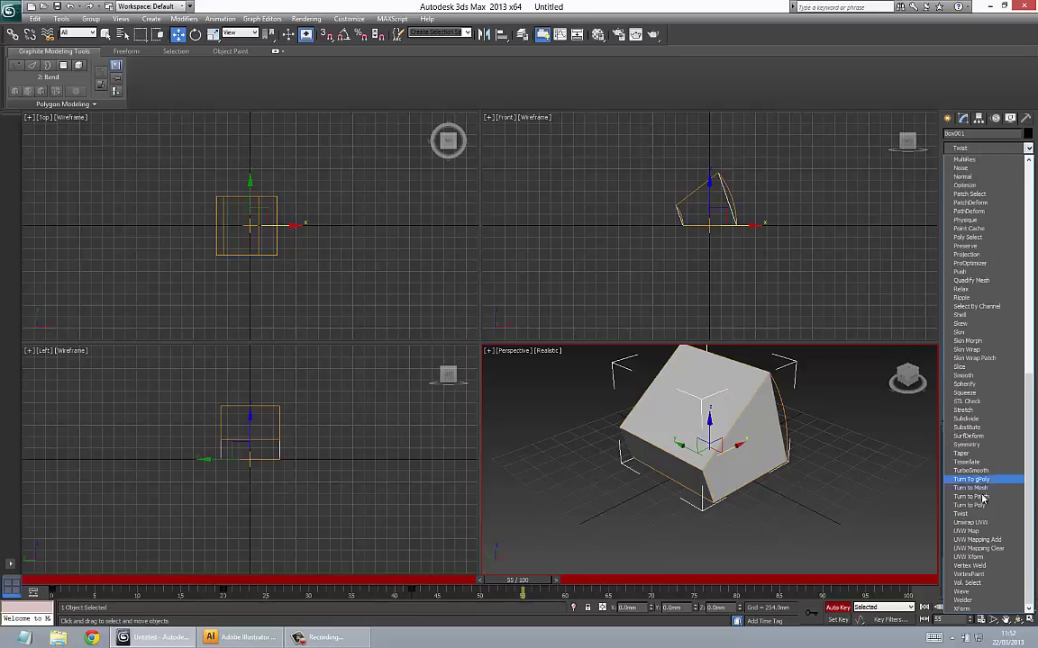
pyautogui.click(970, 516)
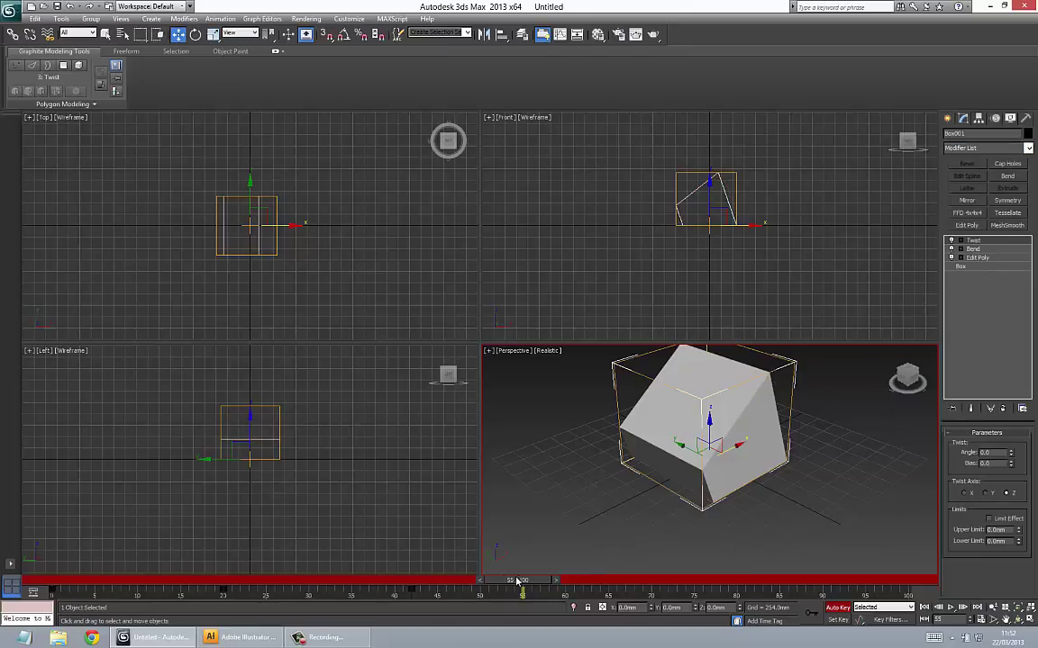
# - Scrub the time slider back to about frame 43, then to frame 50
pyautogui.moveTo(518, 581); pyautogui.dragTo(419, 581)
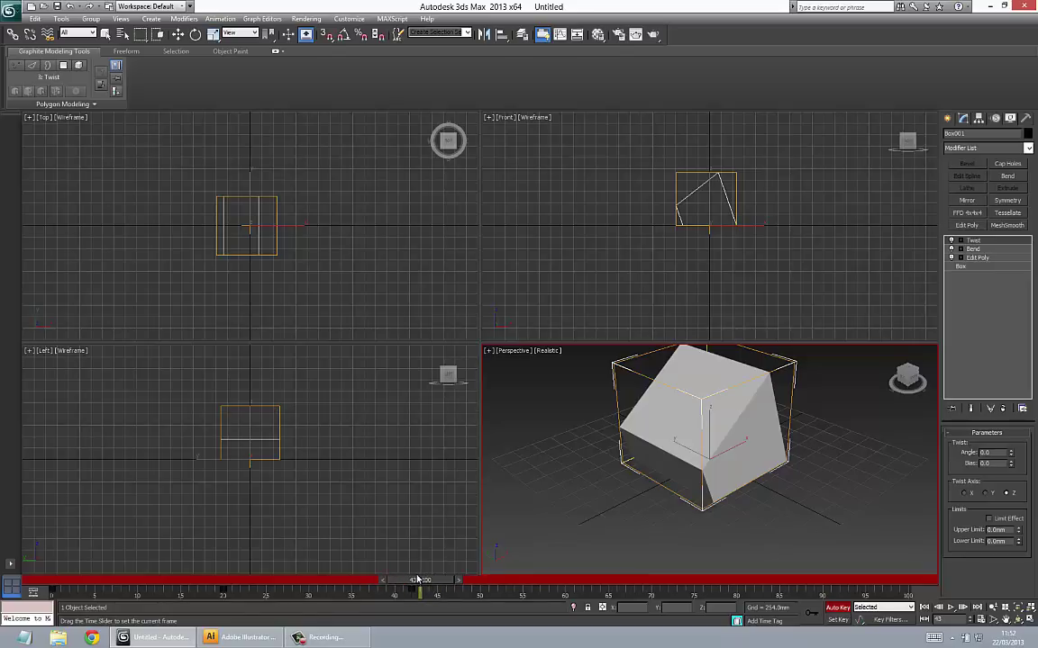
pyautogui.press('w')
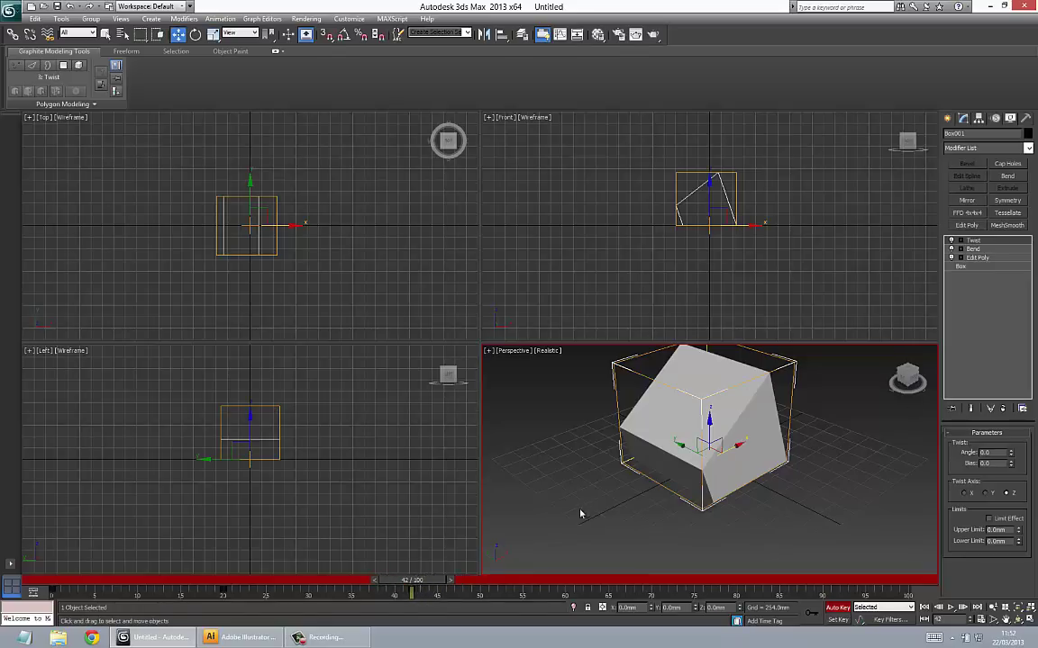
pyautogui.moveTo(426, 582); pyautogui.dragTo(494, 579)
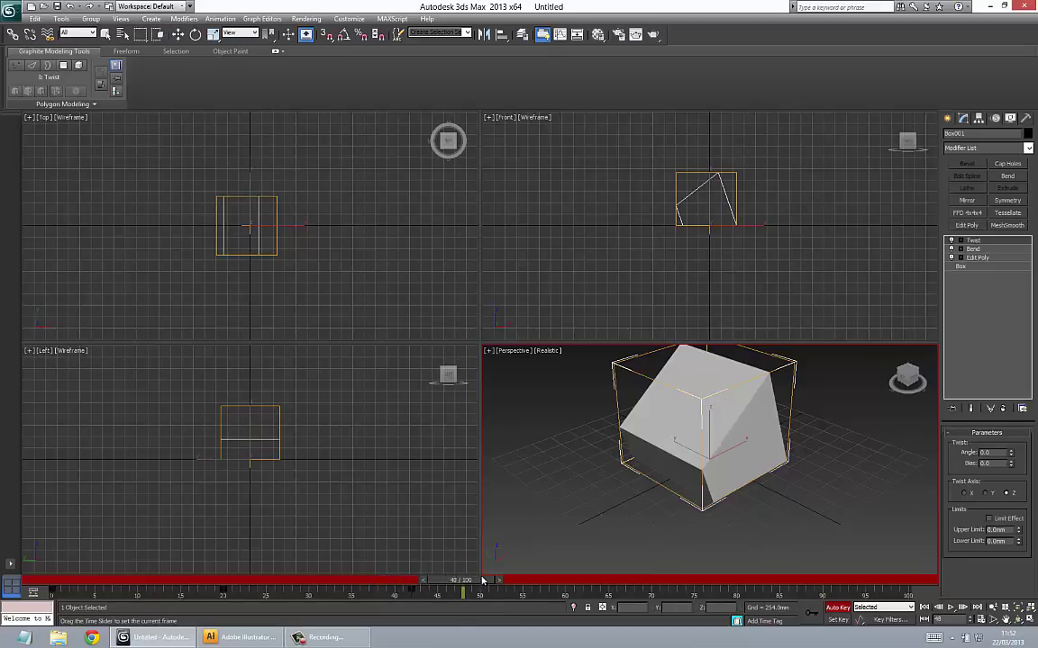
pyautogui.press('w')
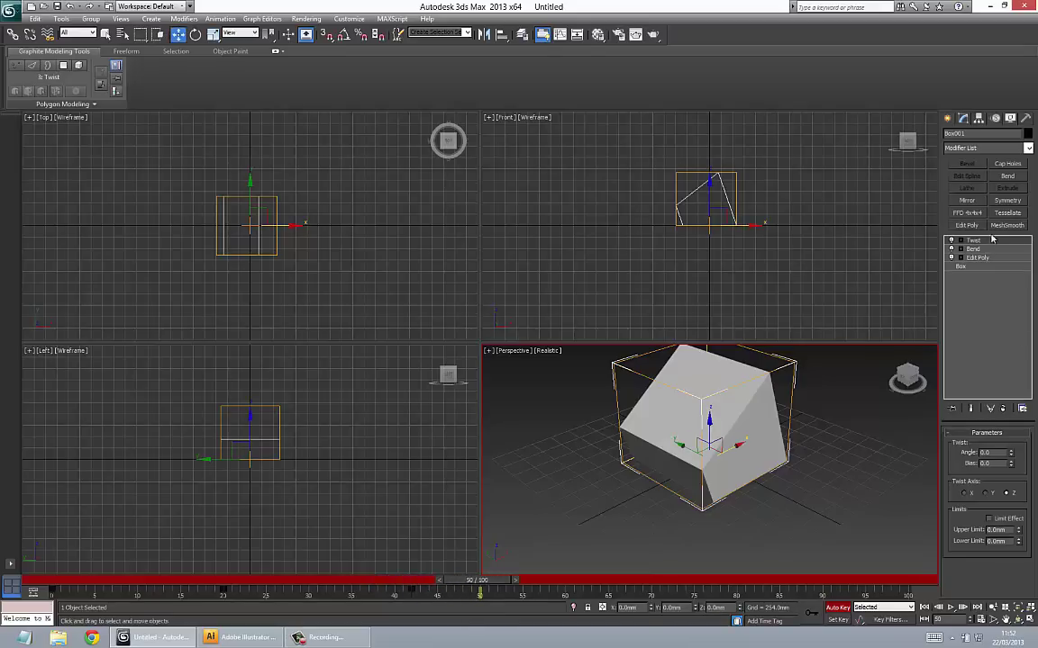
# - Key Twist Angle 43.5 at frame 50, 0 at frame 42, and about 71.5 at frame 65
pyautogui.moveTo(1012, 453); pyautogui.dragTo(996, 404)
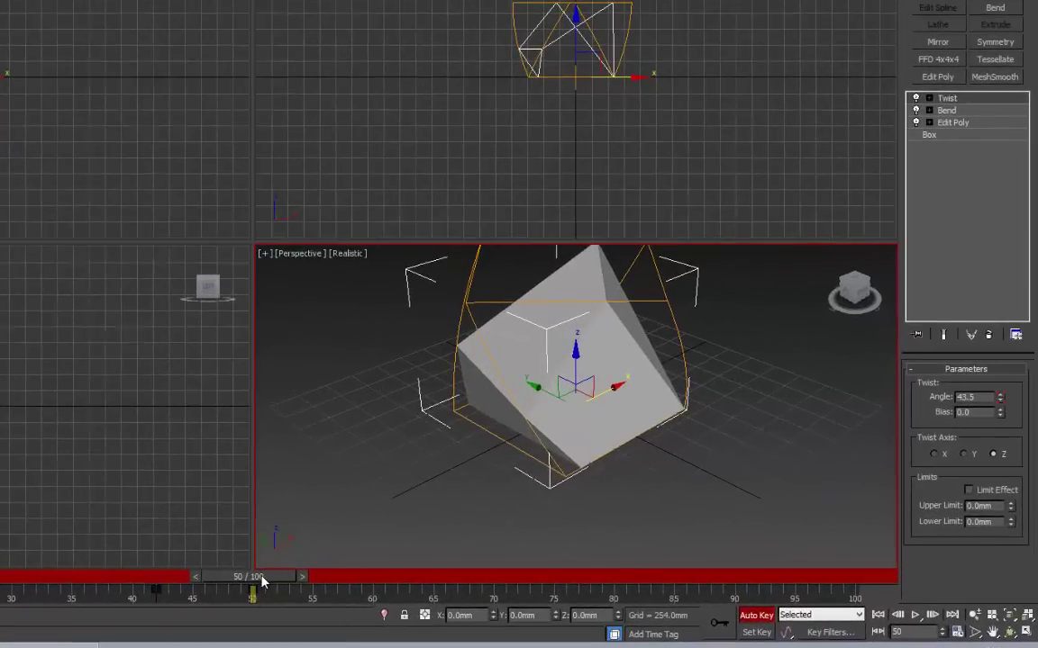
pyautogui.moveTo(263, 584); pyautogui.dragTo(175, 582)
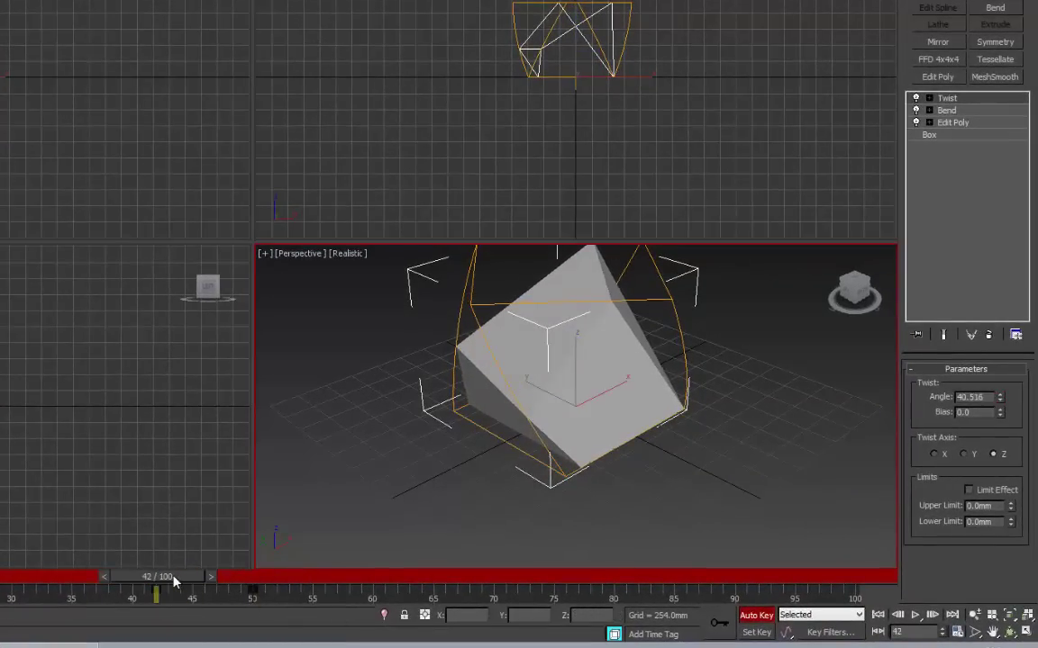
pyautogui.press('w')
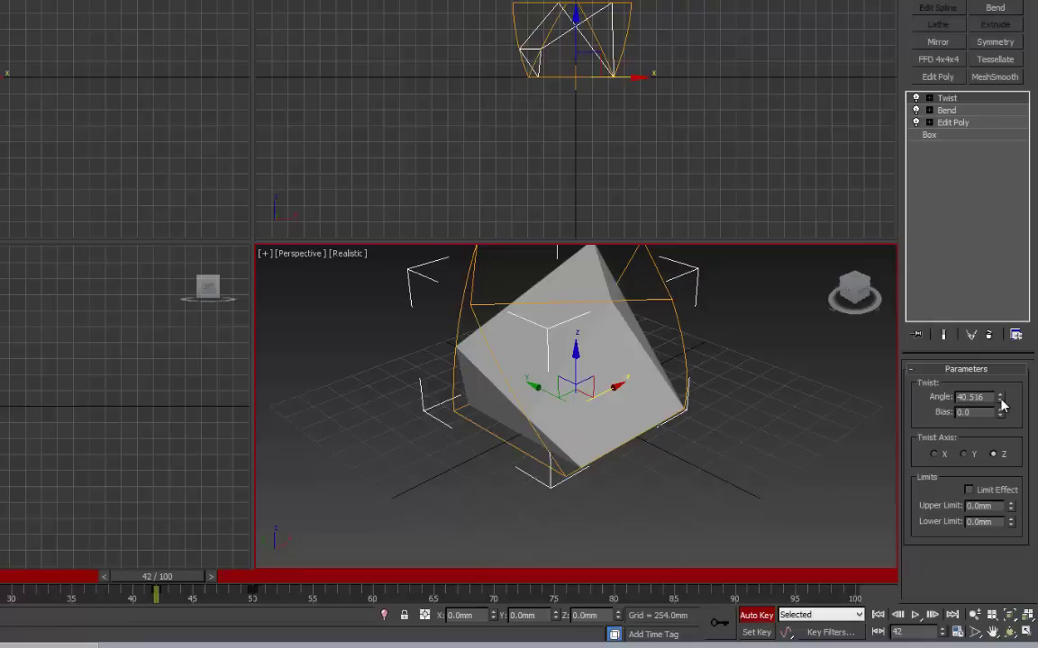
pyautogui.rightClick(1001, 405)
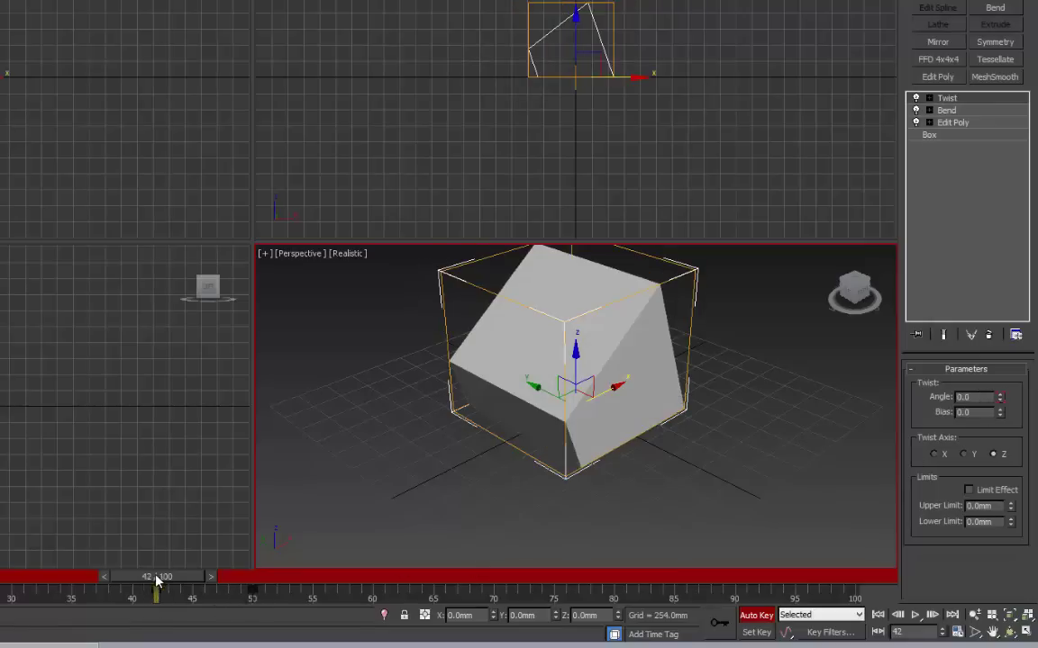
pyautogui.moveTo(157, 576)
pyautogui.mouseDown()
pyautogui.moveTo(262, 581)
pyautogui.moveTo(18, 581)
pyautogui.moveTo(446, 579)
pyautogui.mouseUp()
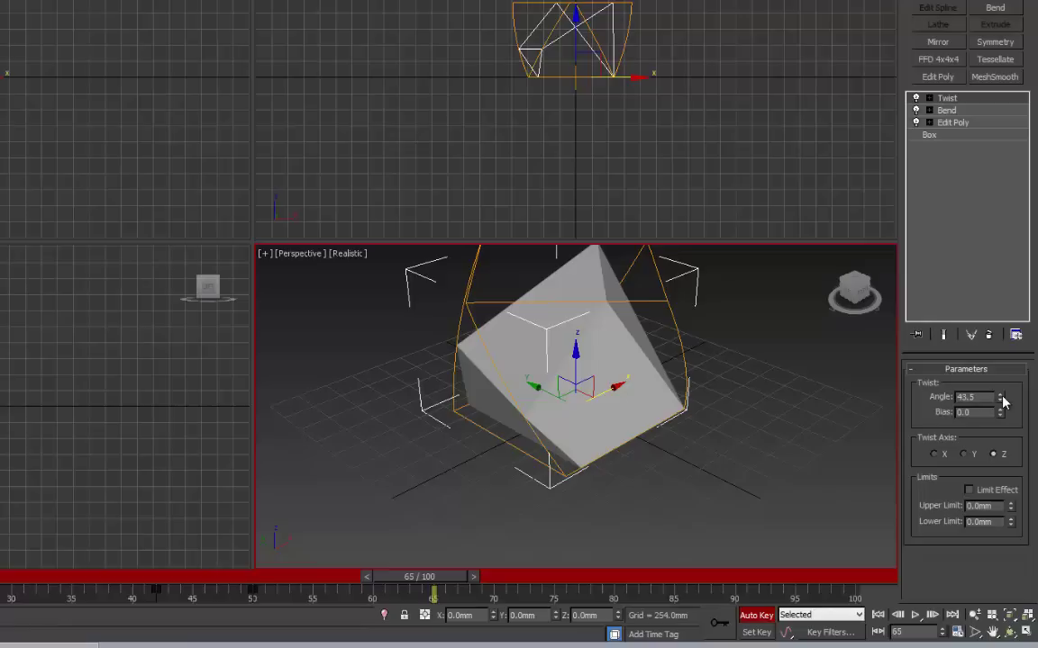
pyautogui.moveTo(999, 399); pyautogui.dragTo(1035, 574)
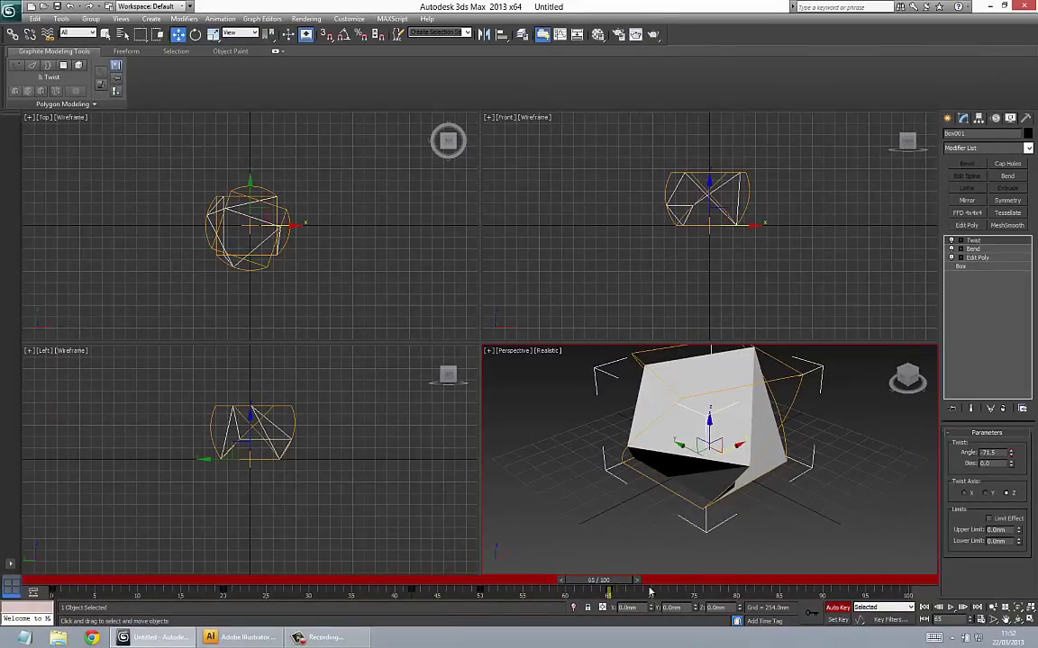
# - Turn off Auto Key and play the twist animation from an earlier frame
pyautogui.click(838, 608)
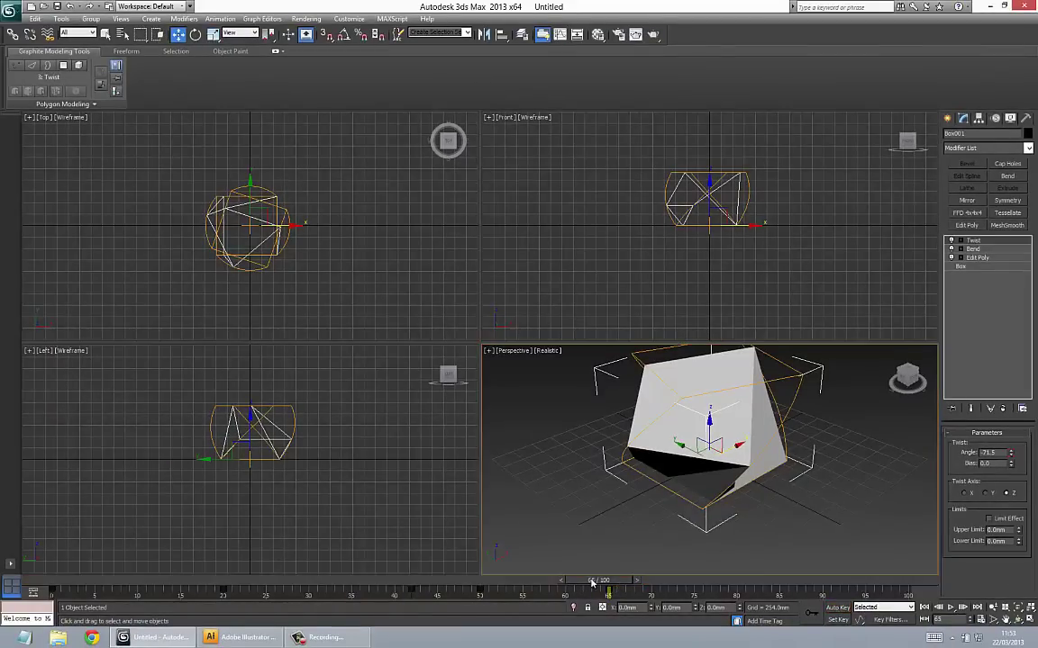
pyautogui.moveTo(591, 583); pyautogui.dragTo(118, 567)
pyautogui.press('/')
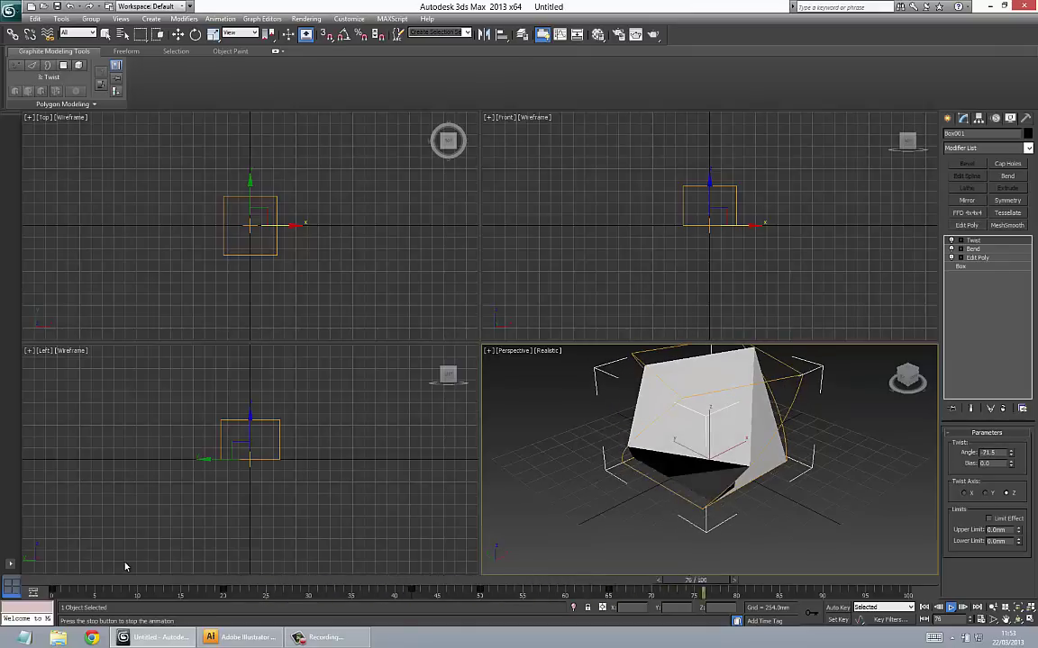
pyautogui.press('/')
# - Step back one frame and move the time slider to frame 80
pyautogui.press('w')
pyautogui.press('q')
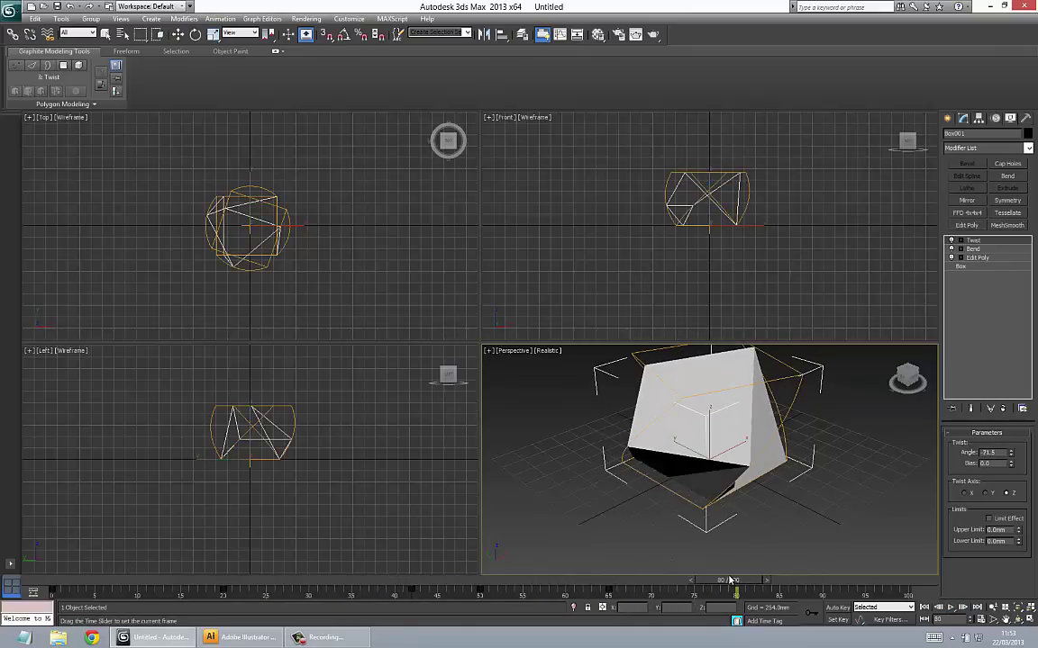
pyautogui.press(',')
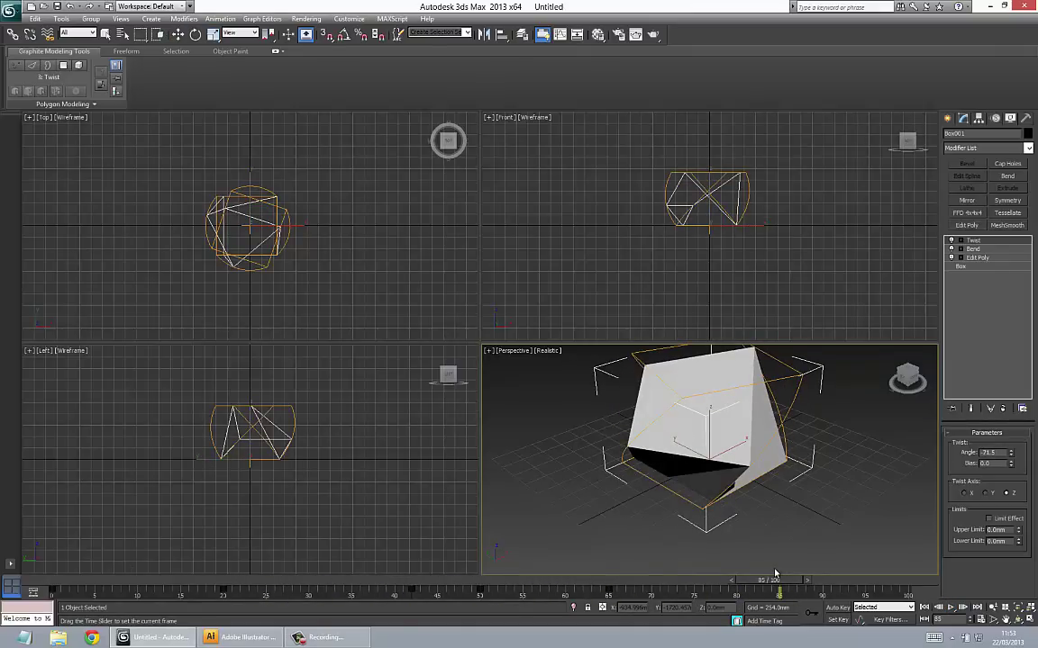
pyautogui.moveTo(775, 573); pyautogui.dragTo(728, 573)
pyautogui.press('w')
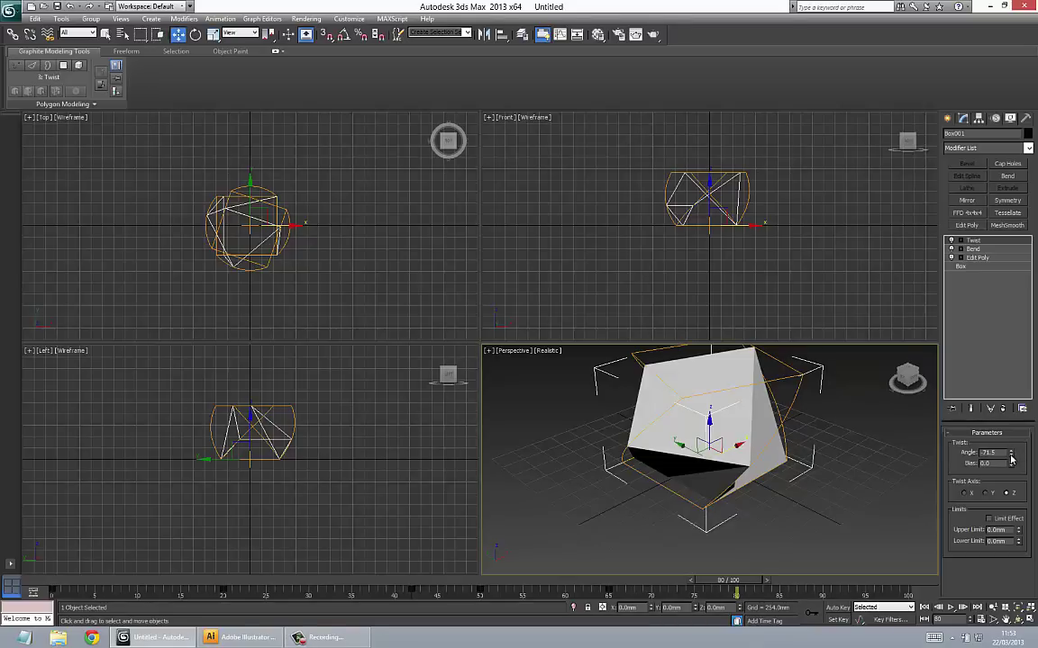
# - Zero both the Twist angle and the Bend angle at frame 80
pyautogui.rightClick(1011, 457)
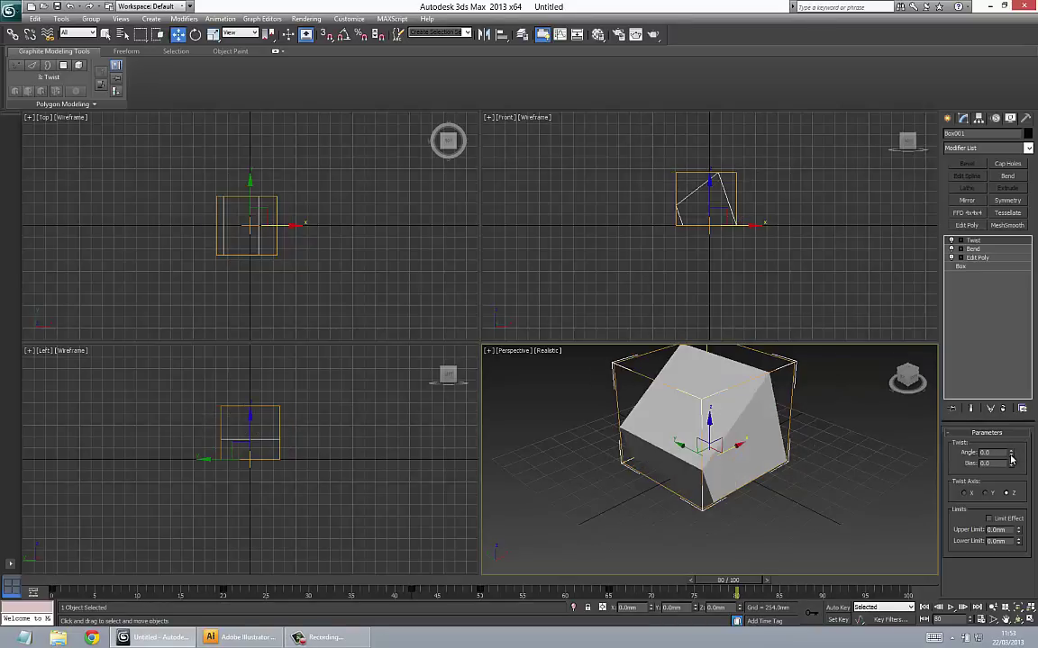
pyautogui.click(982, 250)
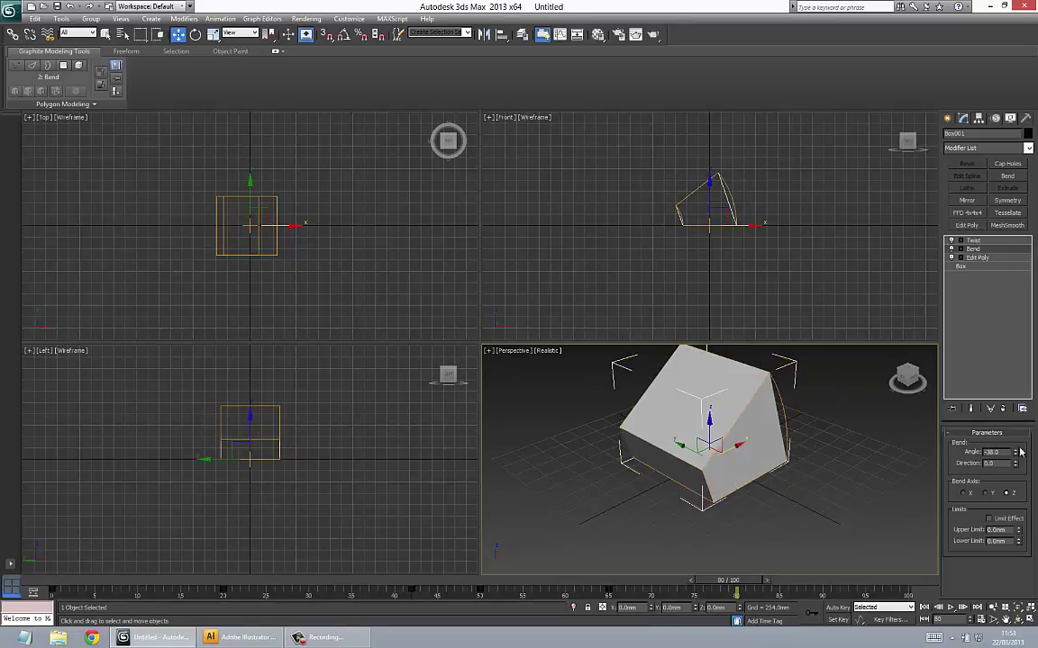
pyautogui.rightClick(1015, 453)
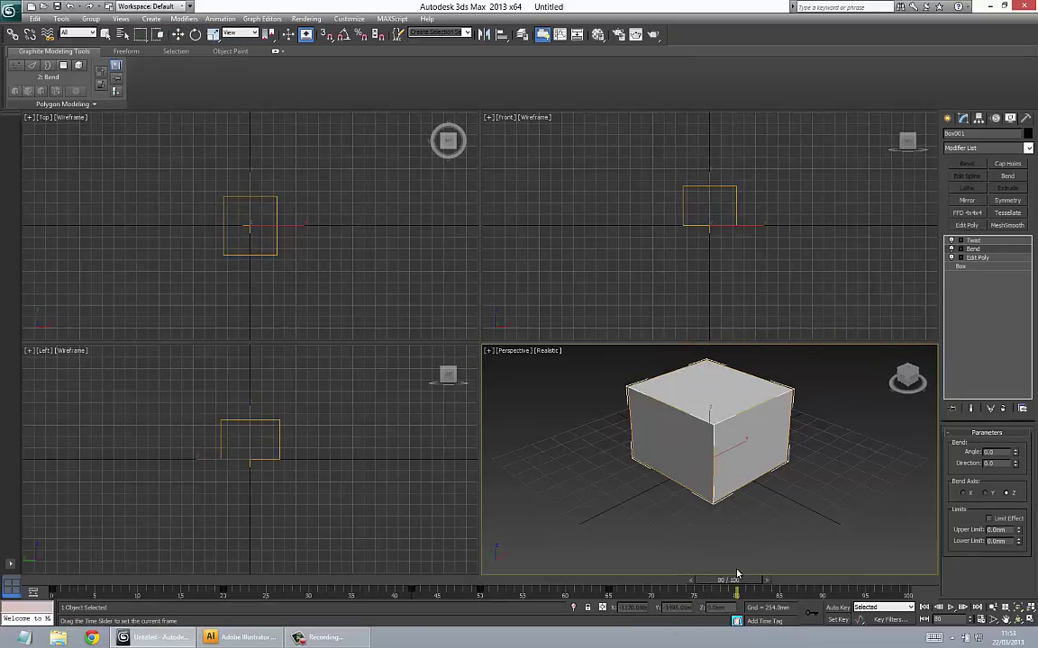
# - Turn Auto Key back on, reselect Twist, and play the animation around frames 92–93
pyautogui.click(830, 610)
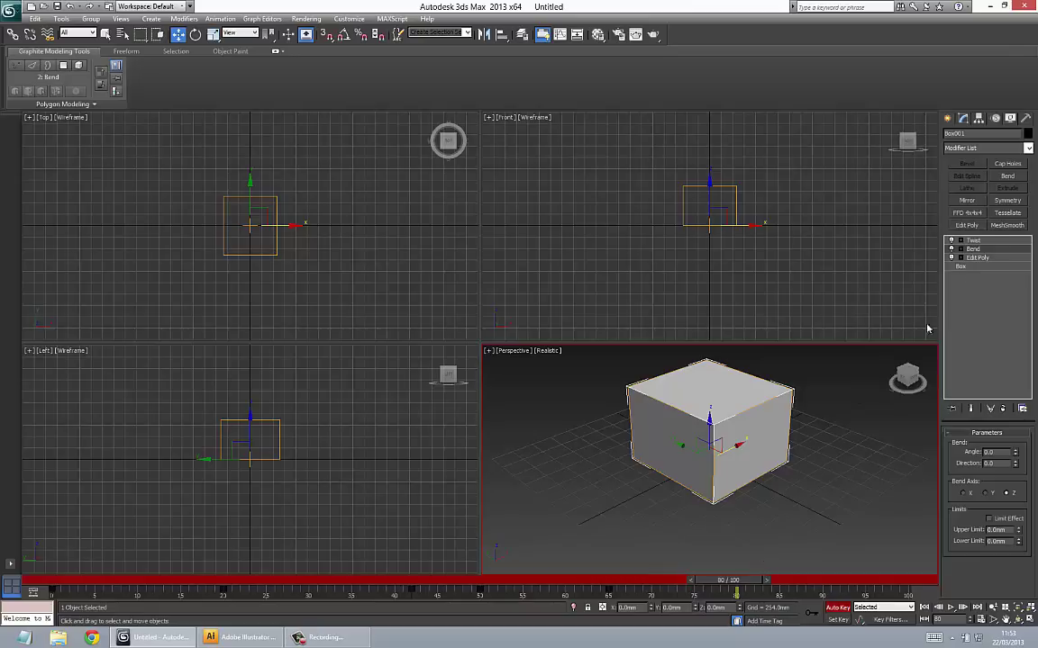
pyautogui.click(989, 240)
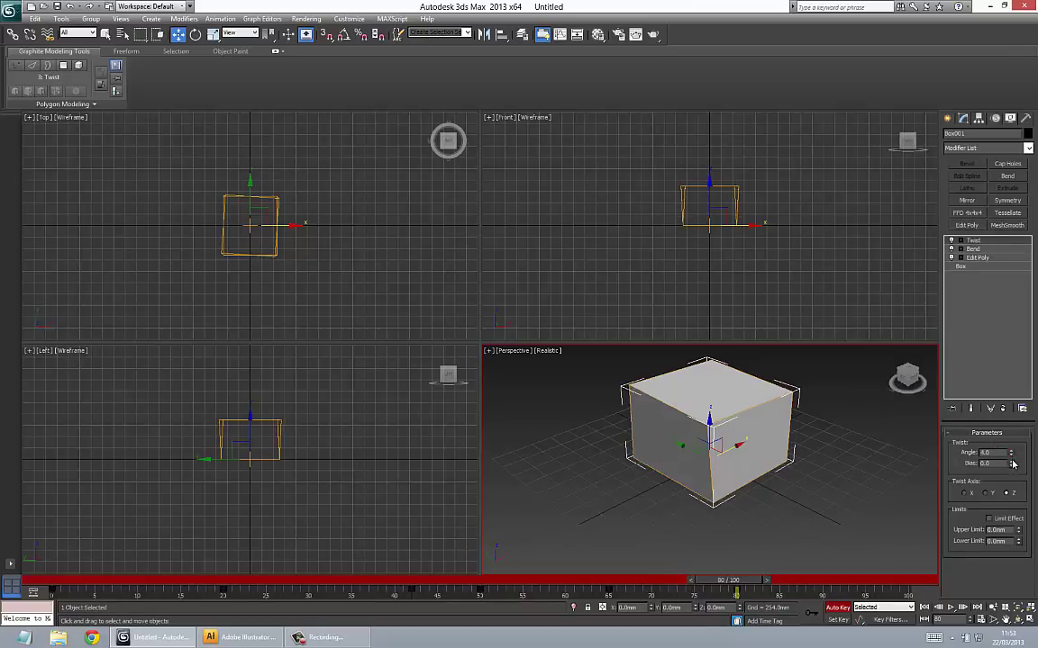
pyautogui.moveTo(728, 580); pyautogui.dragTo(821, 583)
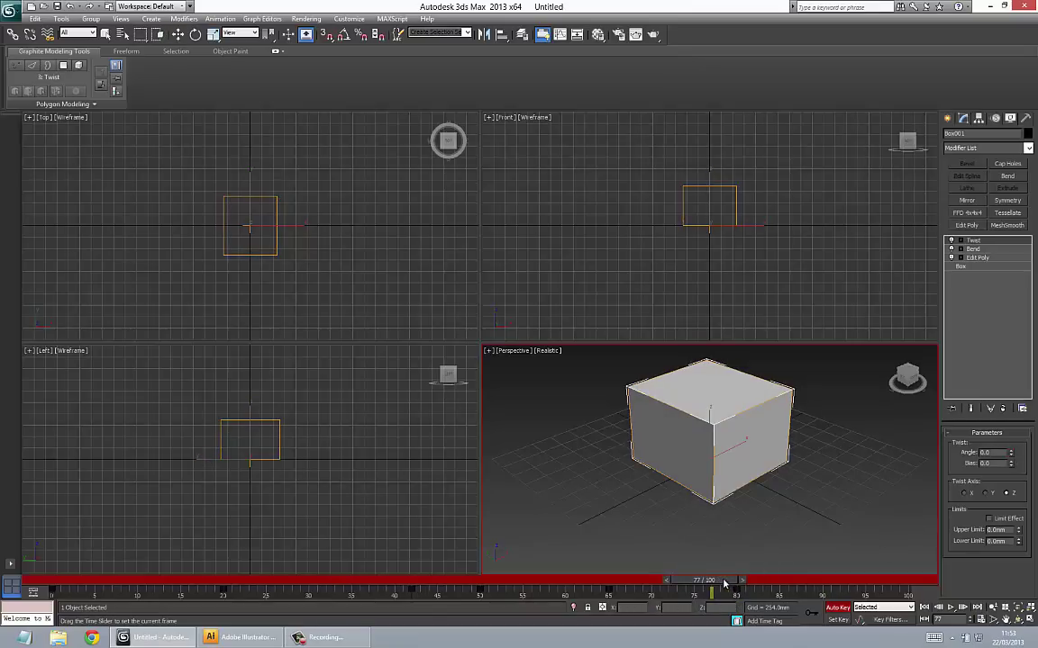
pyautogui.press('/')
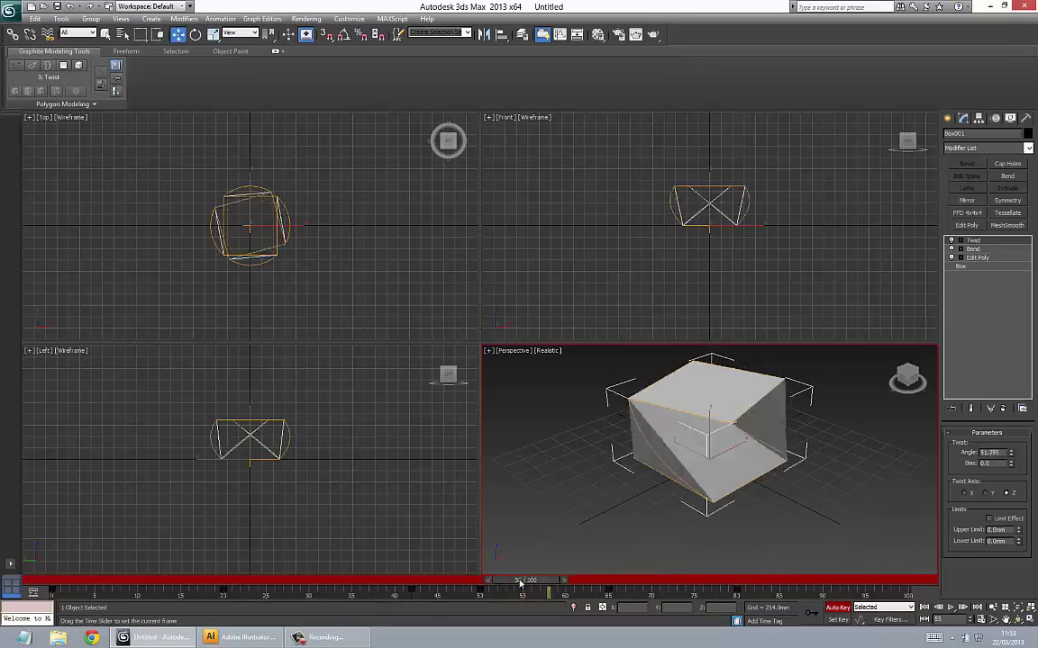
pyautogui.moveTo(664, 586); pyautogui.dragTo(817, 579)
# - Deselect Box001, turn off Auto Key, play the animation from frame 0, then park at frame 89
pyautogui.hotkey('ctrl', 'd')
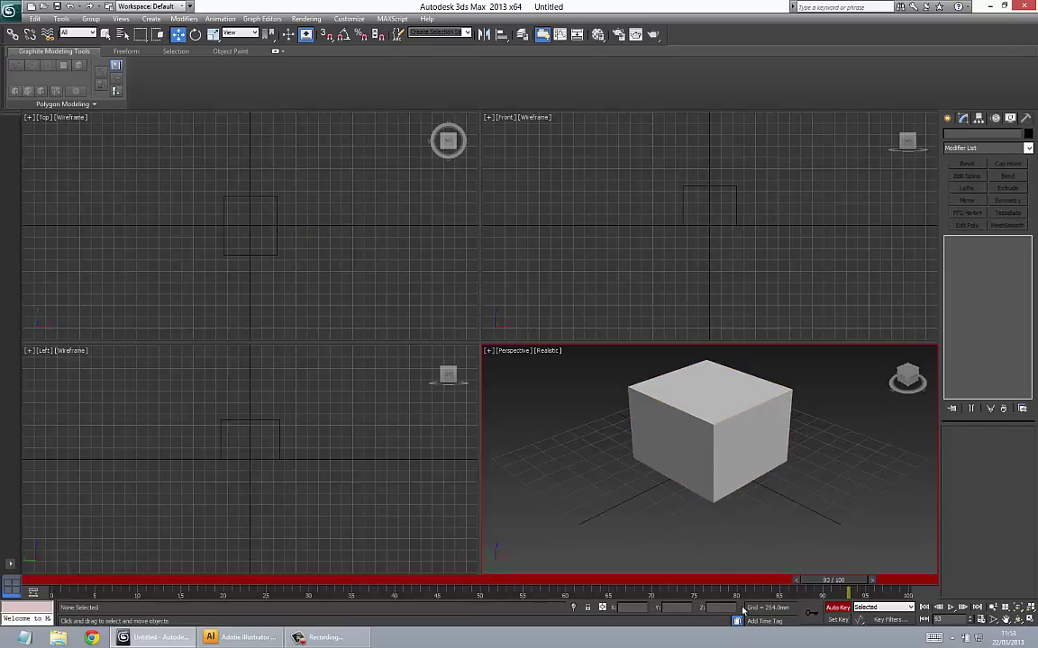
pyautogui.click(830, 609)
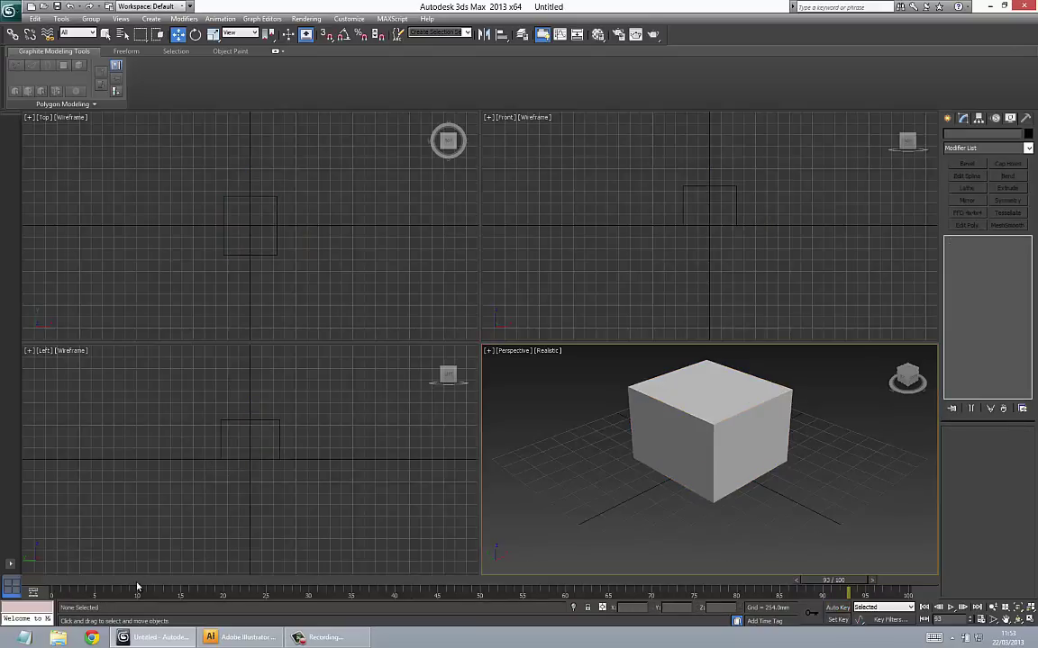
pyautogui.moveTo(825, 581); pyautogui.dragTo(43, 584)
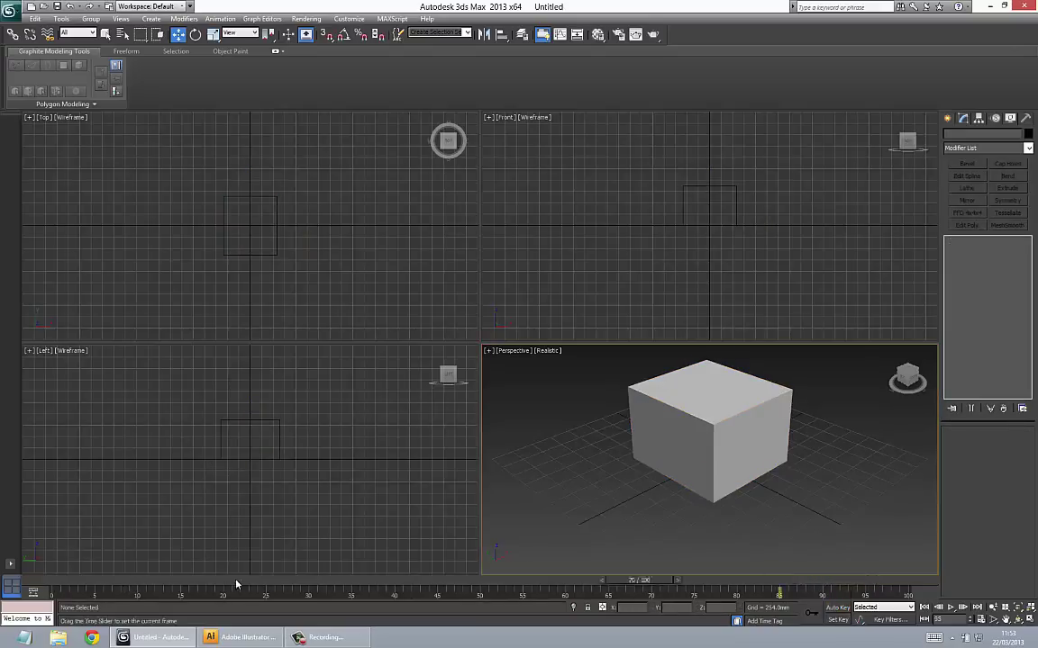
pyautogui.press('/')
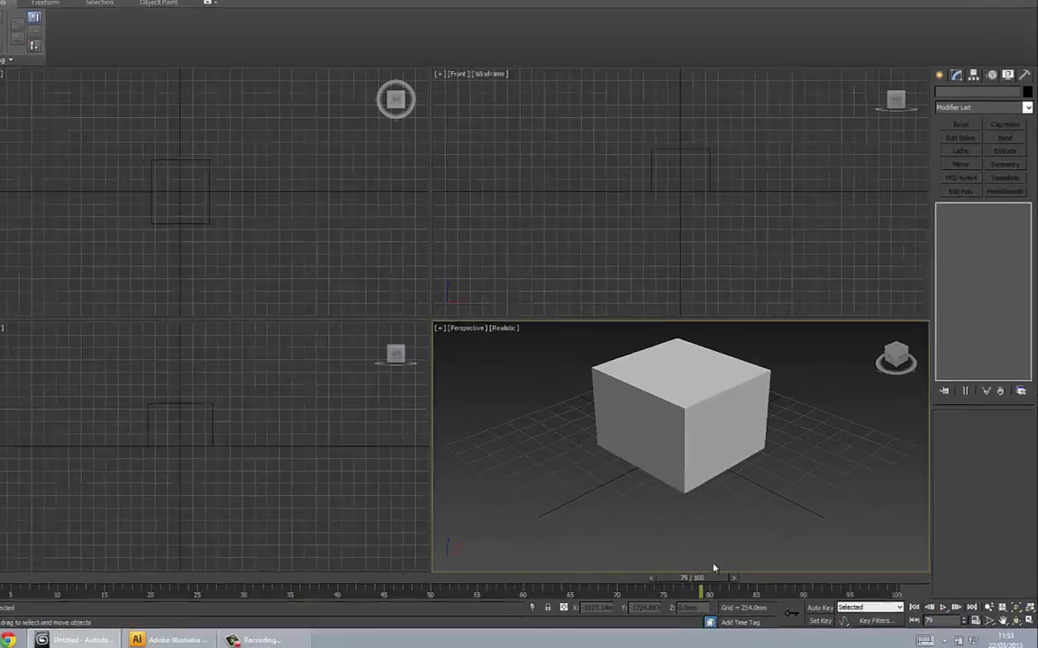
pyautogui.press('/')
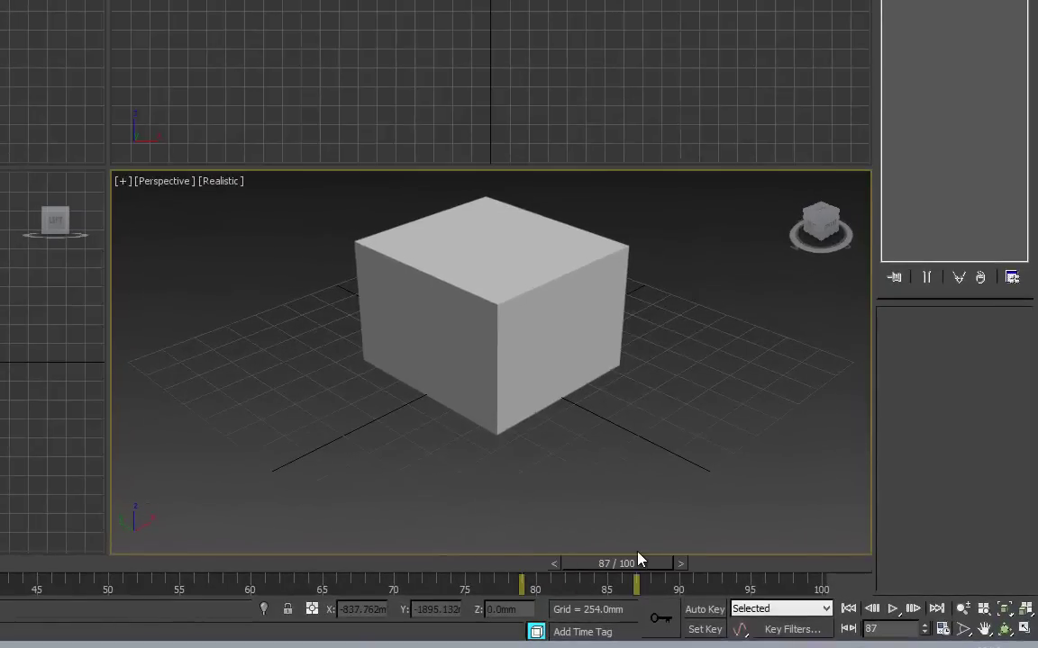
pyautogui.moveTo(642, 567); pyautogui.dragTo(671, 568)
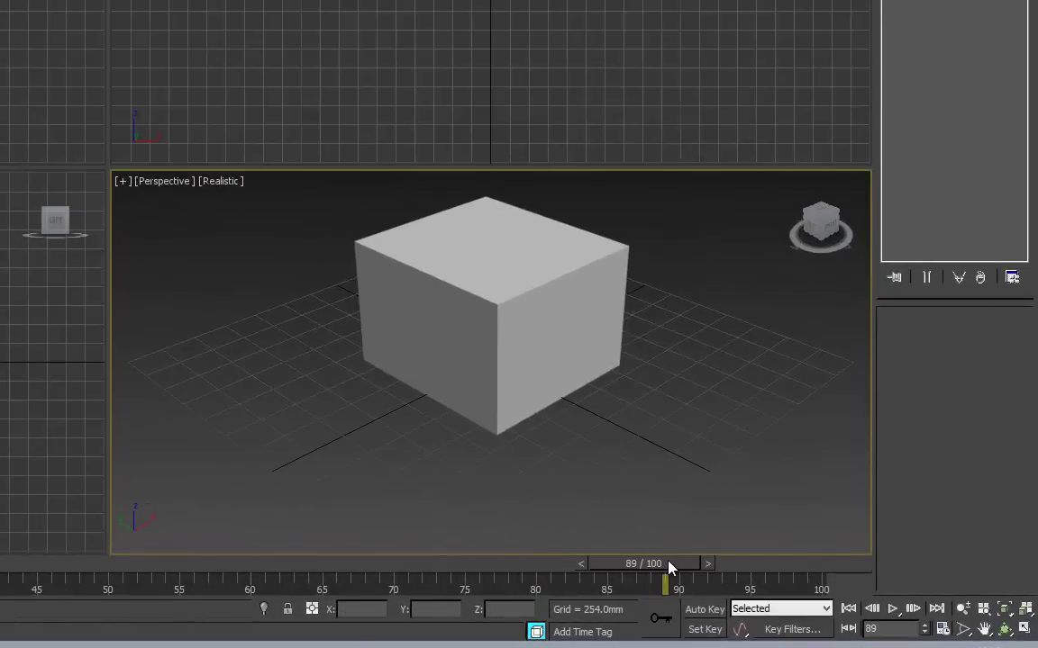